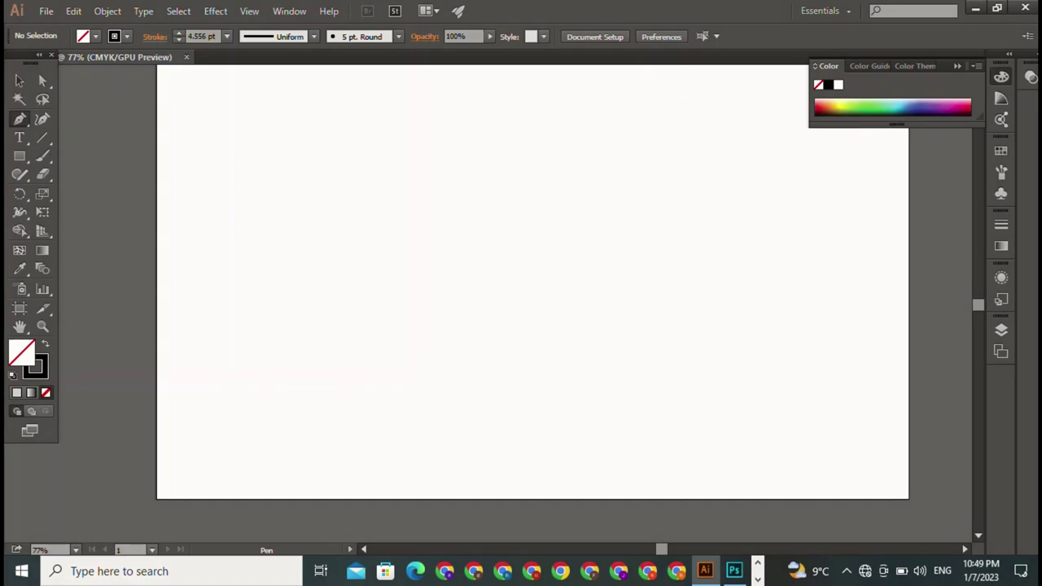
Step: Draw a three-point inverted V with the Pen tool, peaking at the top
left_click(353, 304)
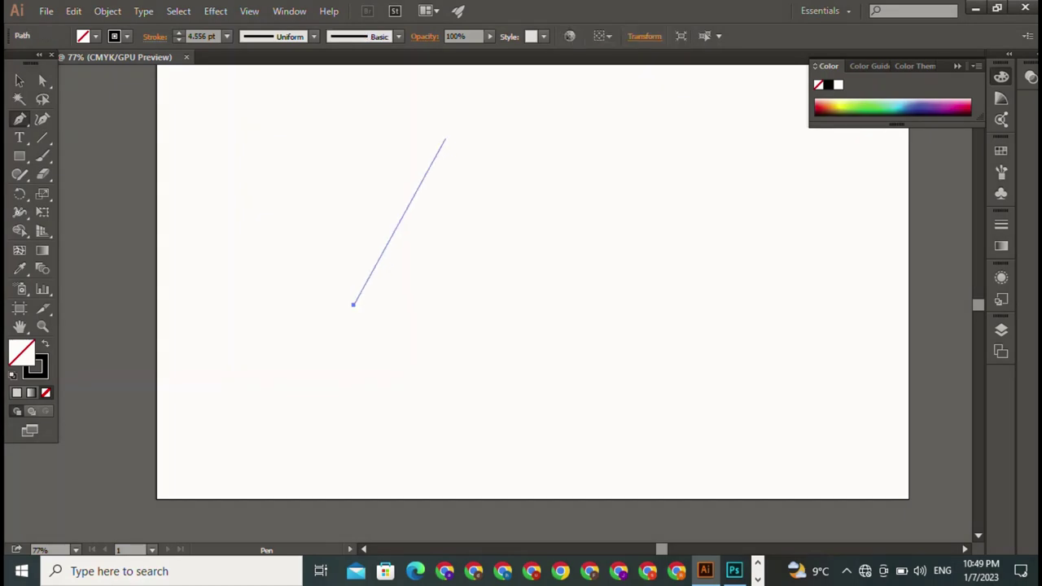
left_click(446, 127)
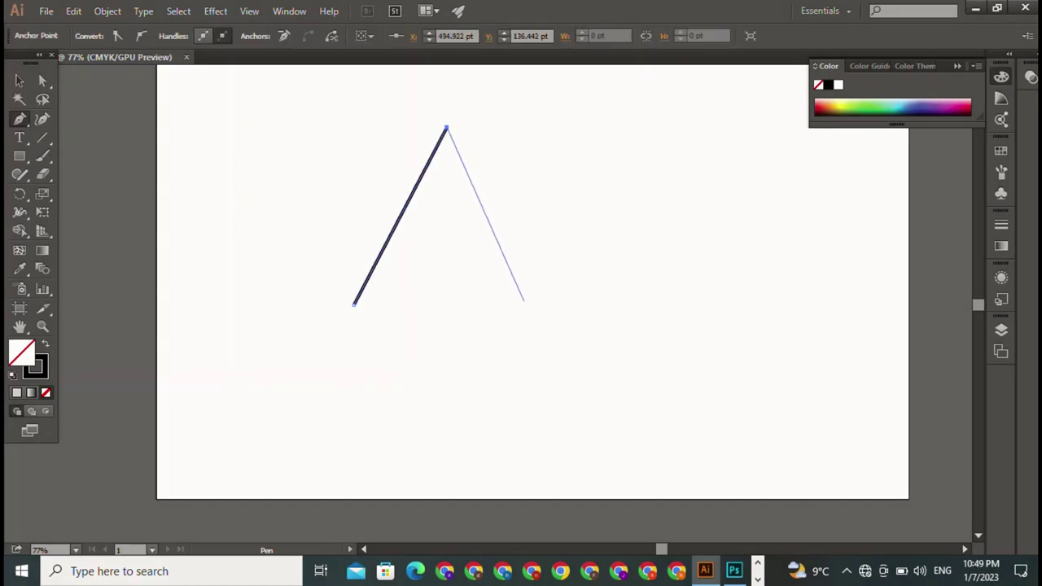
left_click(524, 301)
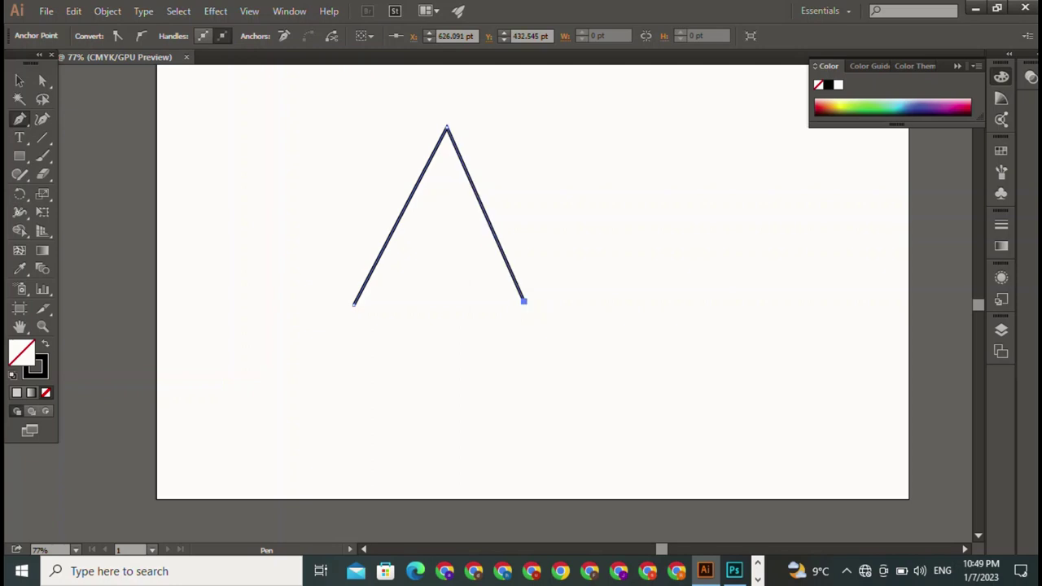
Step: Undo the right segment, leaving one 4.556 pt slanted stroke, and deselect it
key("ctrl")
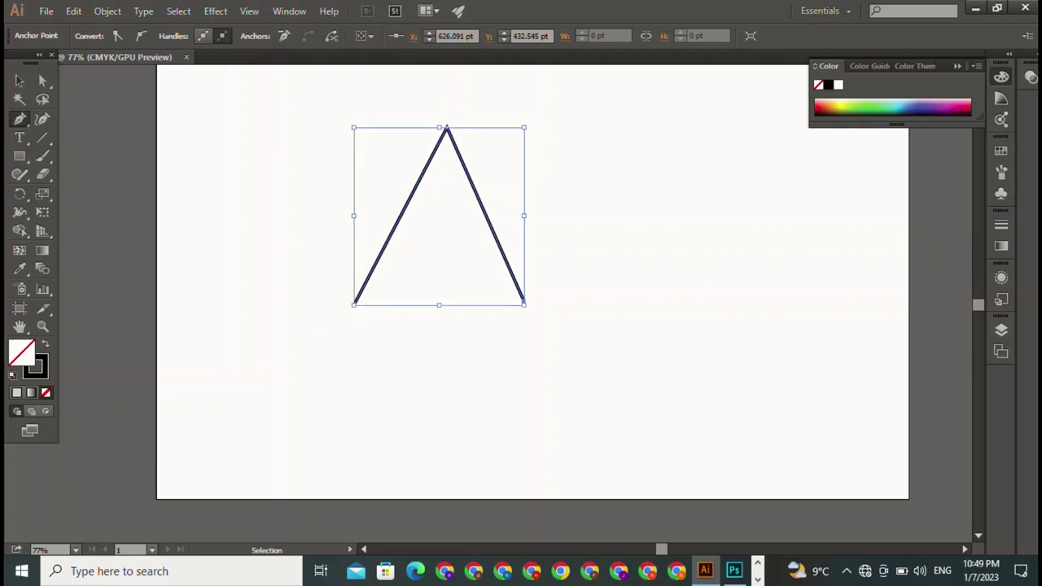
key("ctrl+z")
key("v")
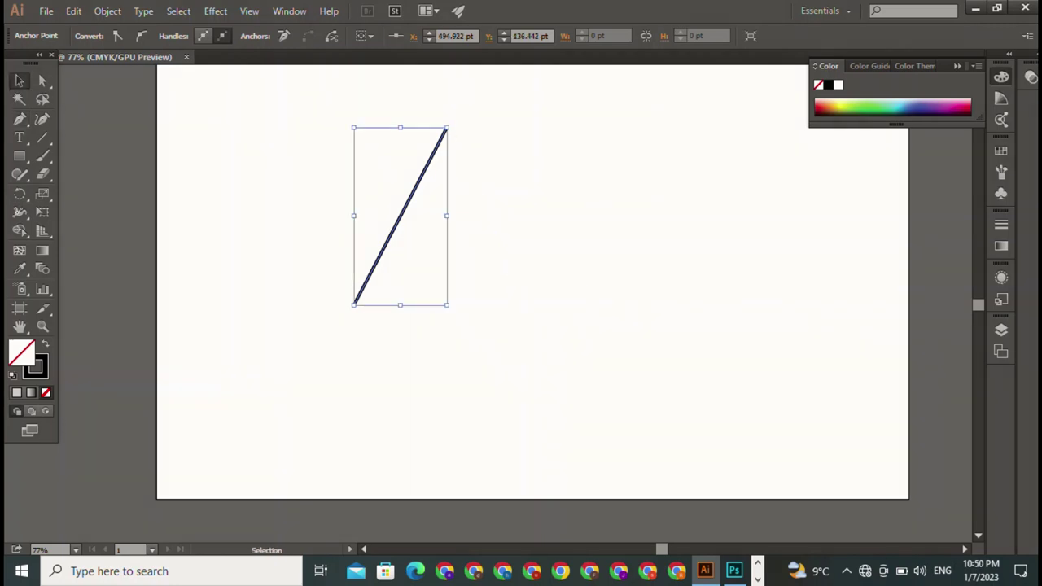
key("ctrl+shift+a")
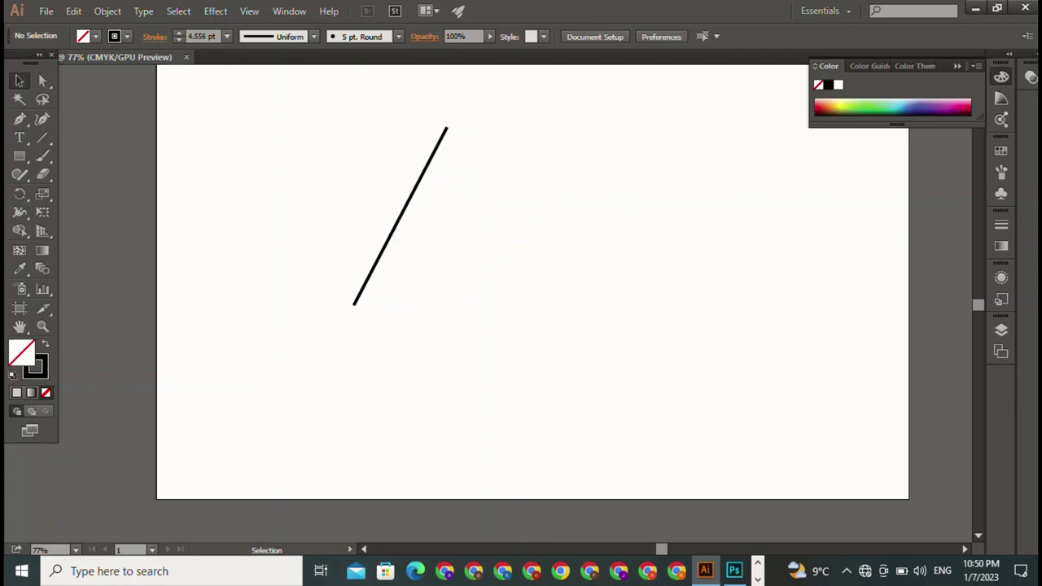
Step: Sketch a trial pen segment from beside the line's top to the lower right
left_click(20, 118)
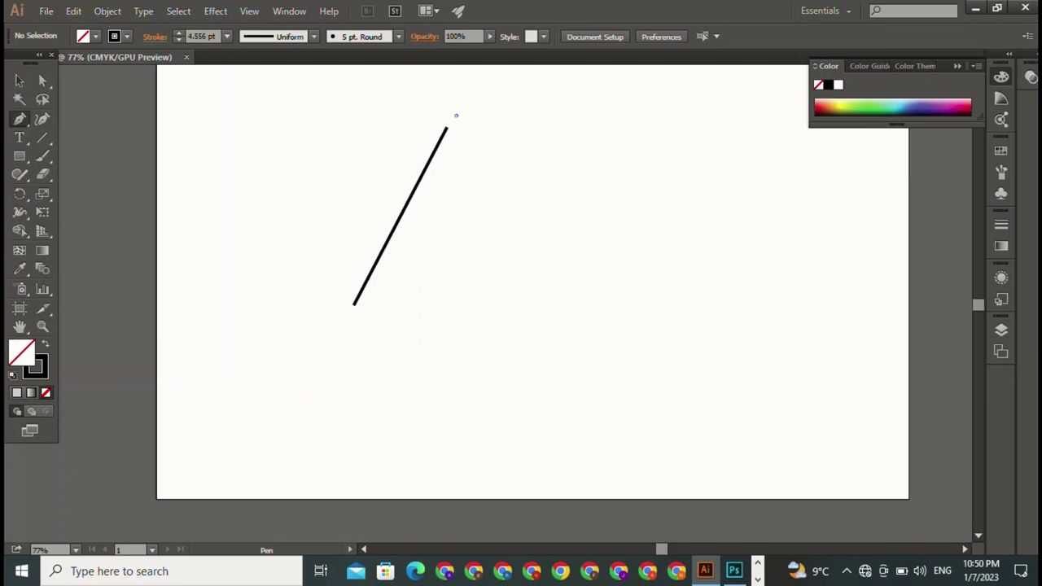
left_click(455, 116)
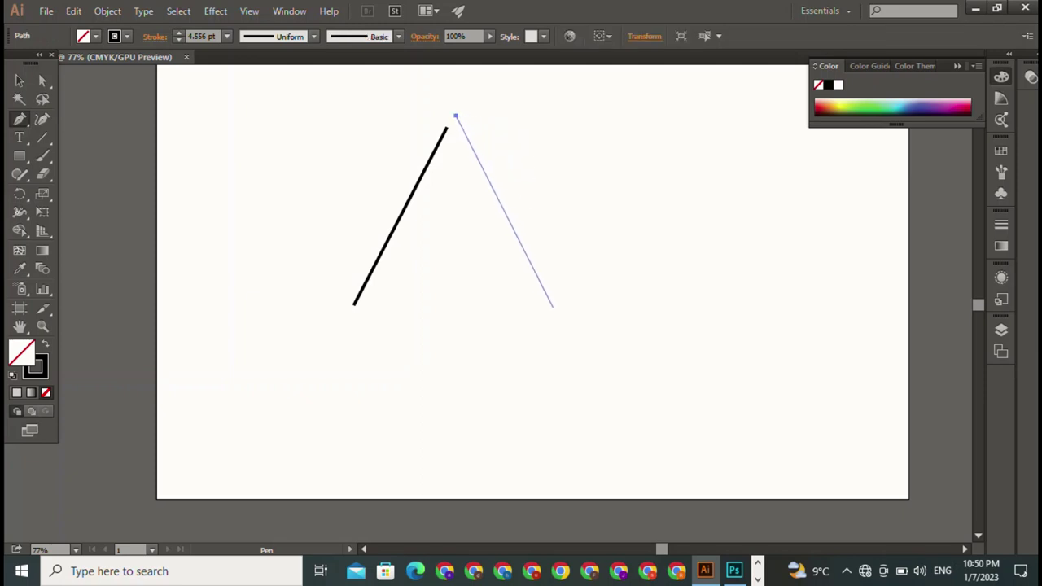
left_click(526, 301)
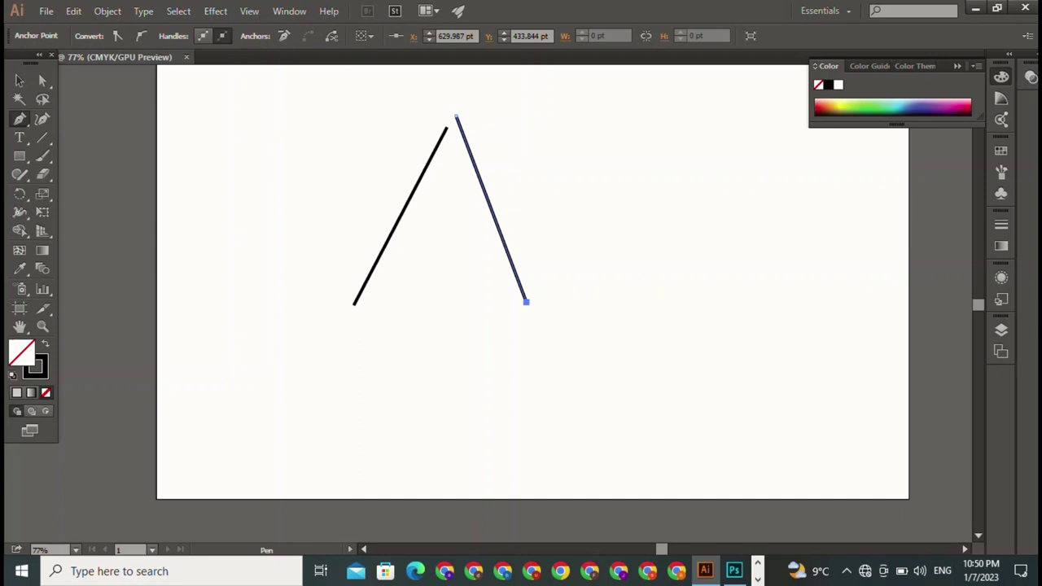
left_click_drag(526, 301, 527, 236)
Step: Undo the trial segment, deselect, and show rulers along the artboard edges
key("ctrl+z")
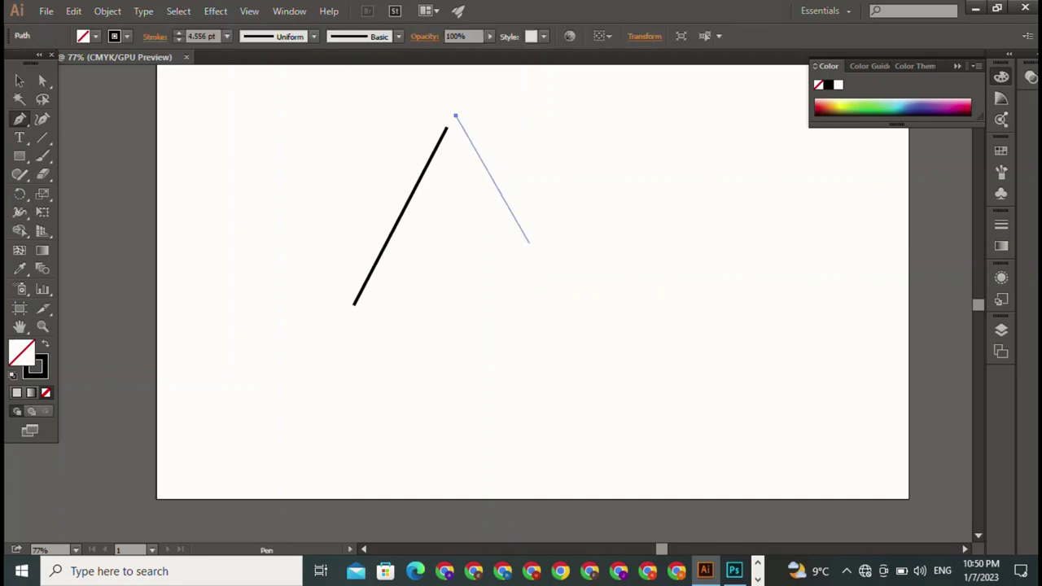
key("ctrl+shift+a")
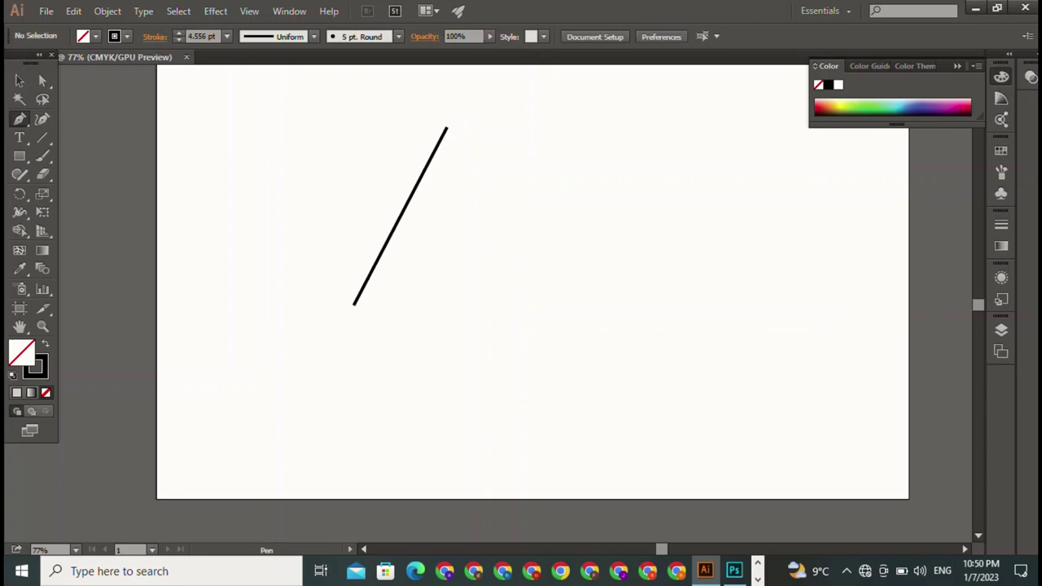
key("ctrl+r")
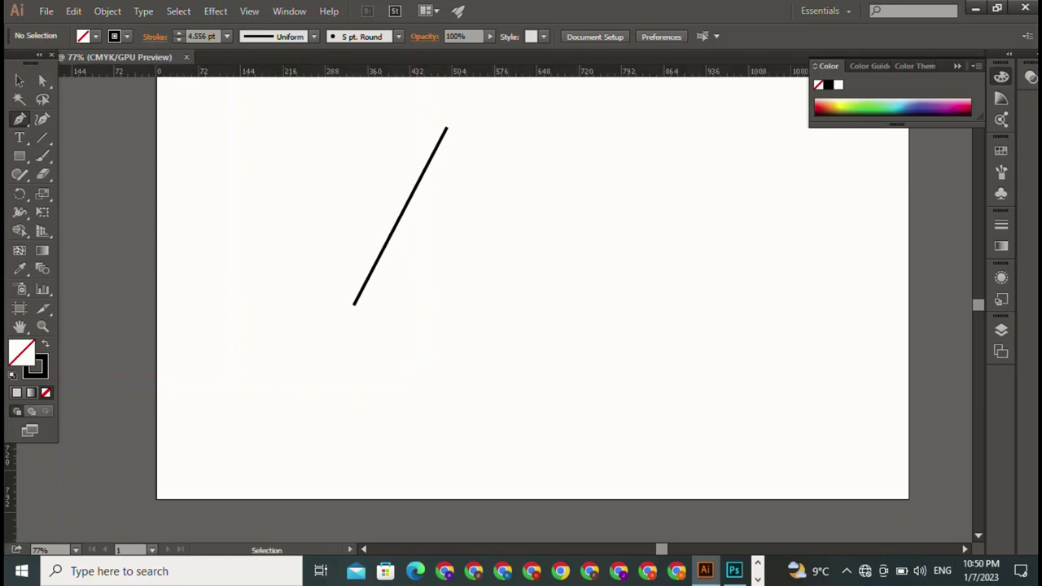
Step: Add vertical guides at the line's left end and to its right, and horizontal guides at its top and bottom
left_click_drag(7, 326, 352, 325)
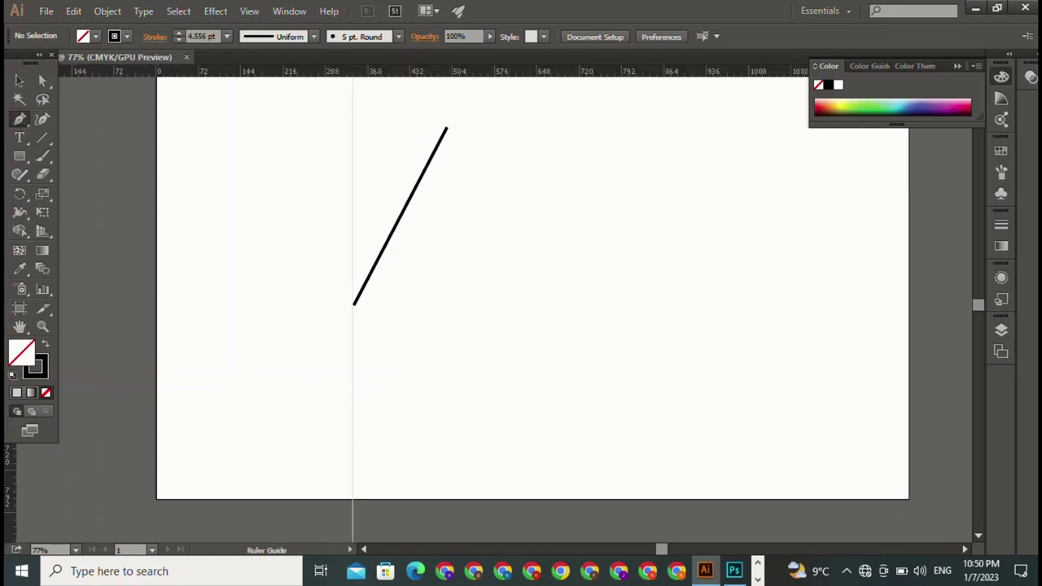
mouse_move(652, 71)
left_mouse_down()
mouse_move(651, 168)
mouse_move(651, 128)
left_mouse_up()
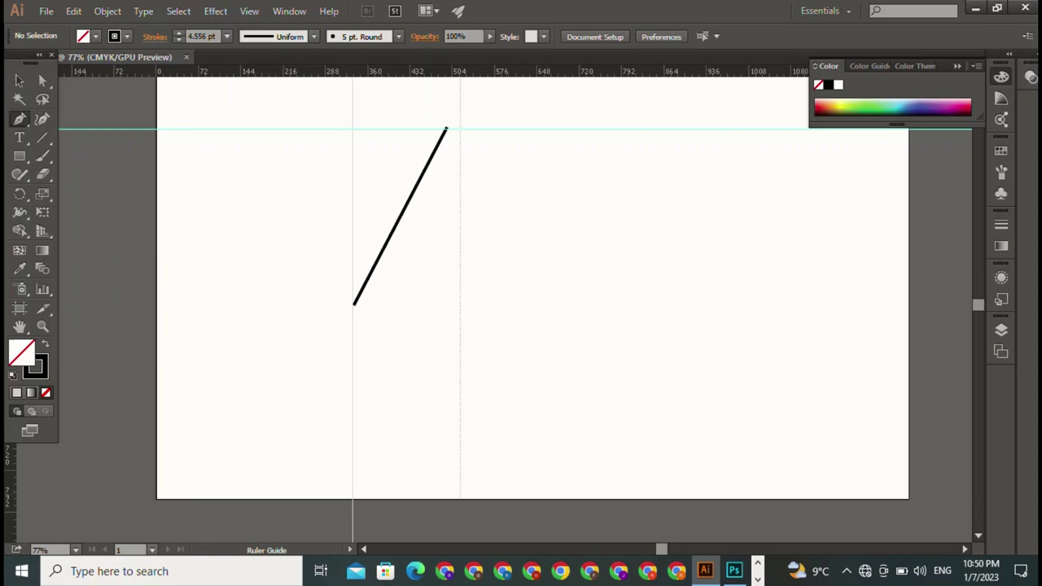
left_click_drag(159, 326, 516, 326)
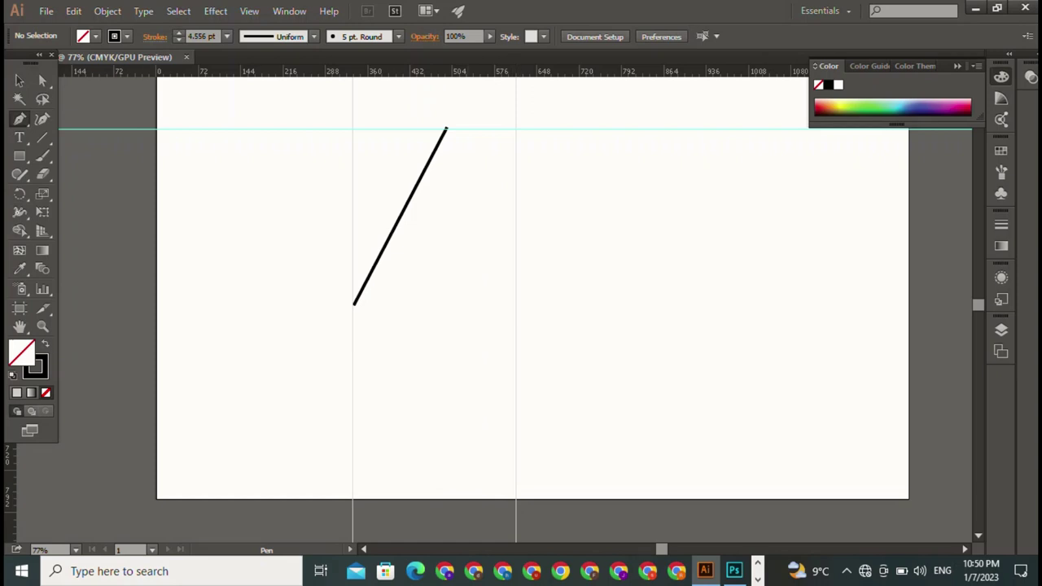
left_click_drag(390, 72, 391, 303)
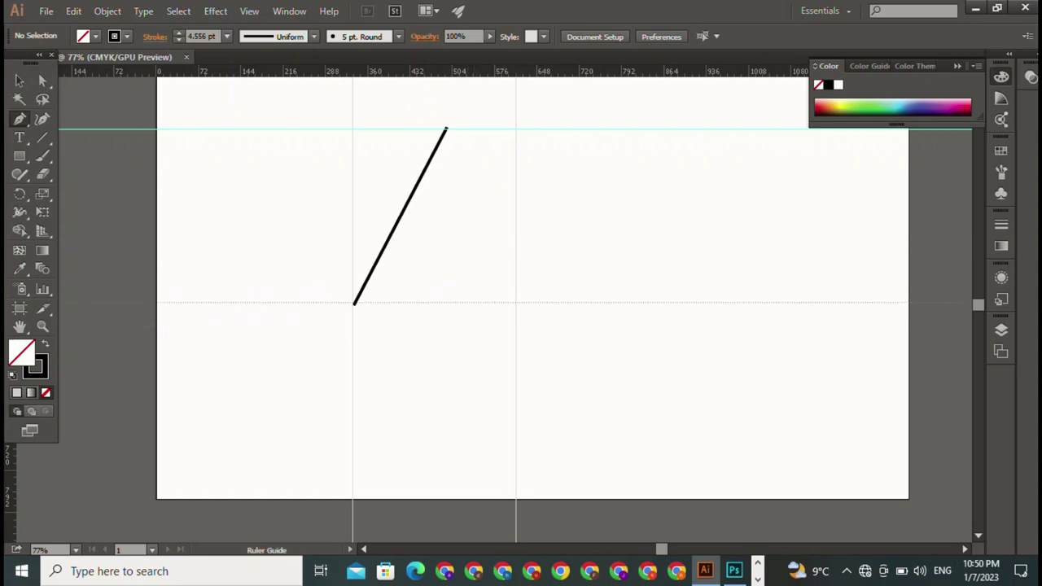
left_click_drag(391, 302, 390, 305)
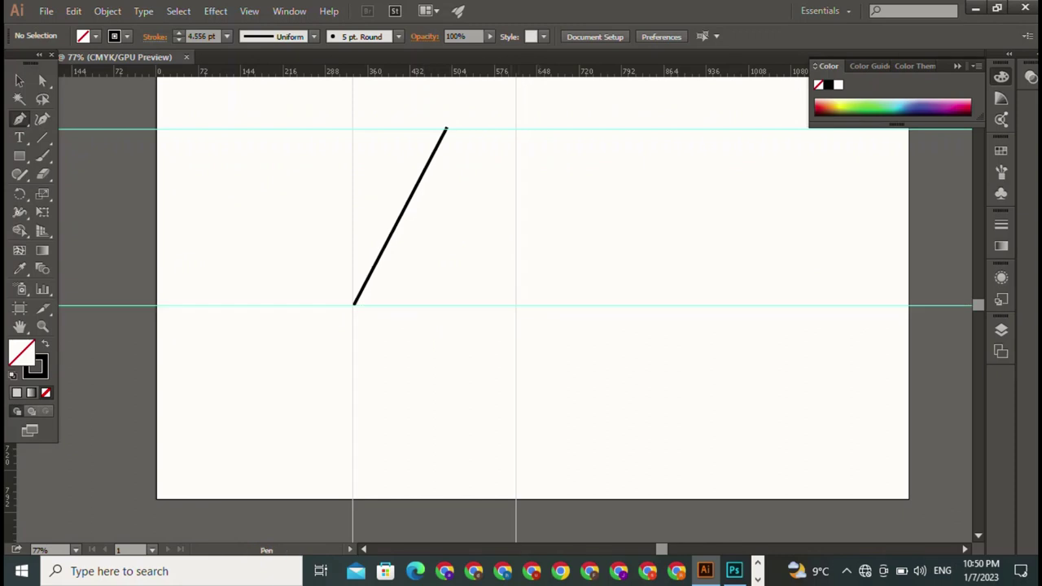
Step: Draw the right leg from the apex down to the bottom guide, removing stray points
left_click(446, 129)
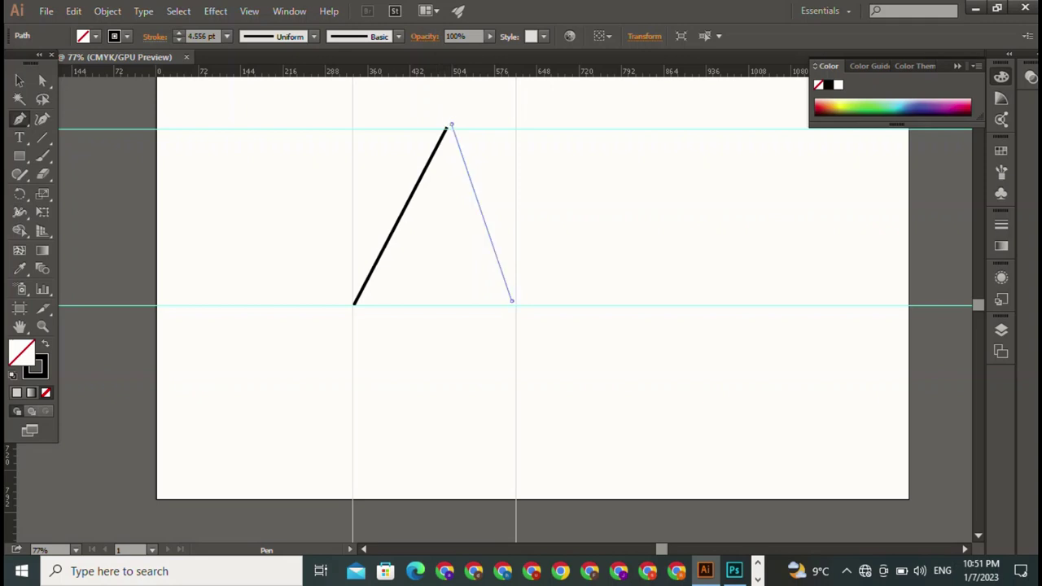
left_click(512, 300)
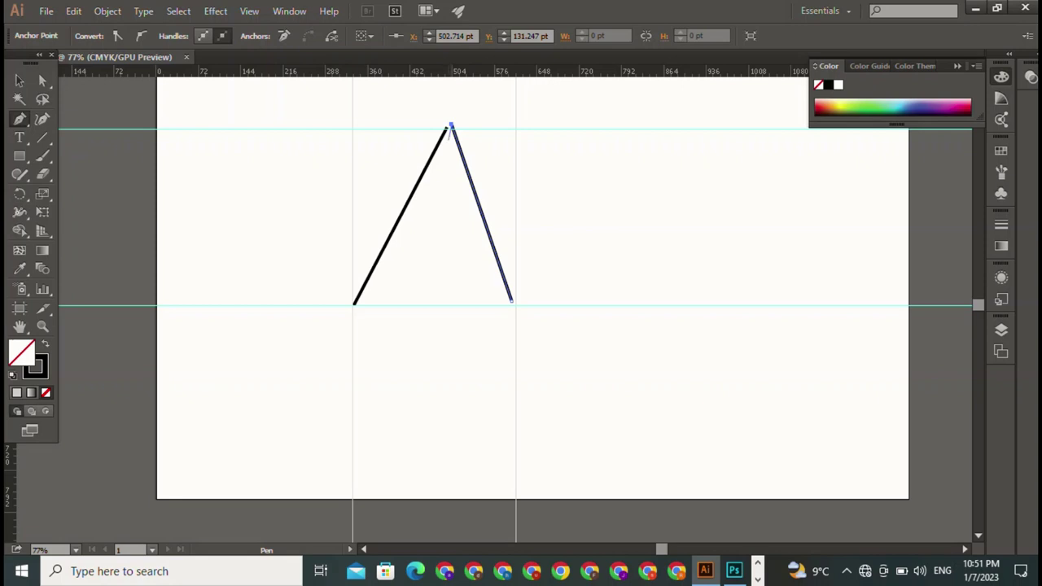
mouse_move(461, 104)
left_mouse_down()
mouse_move(515, 197)
mouse_move(539, 278)
mouse_move(528, 295)
mouse_move(481, 154)
mouse_move(476, 175)
mouse_move(485, 214)
mouse_move(496, 105)
left_mouse_up()
key("ctrl+z")
mouse_move(516, 135)
left_mouse_down()
mouse_move(418, 268)
mouse_move(407, 253)
left_mouse_up()
key("v")
key("ctrl+shift+a")
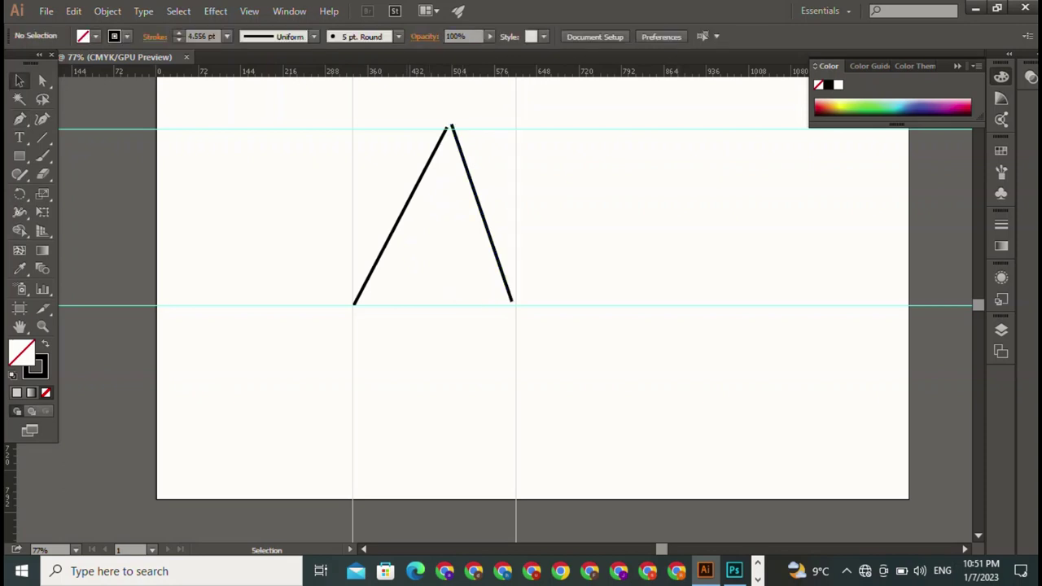
Step: Select the right leg and the anchors around the peak with Direct Selection
left_click(482, 213)
key("ctrl+shift+a")
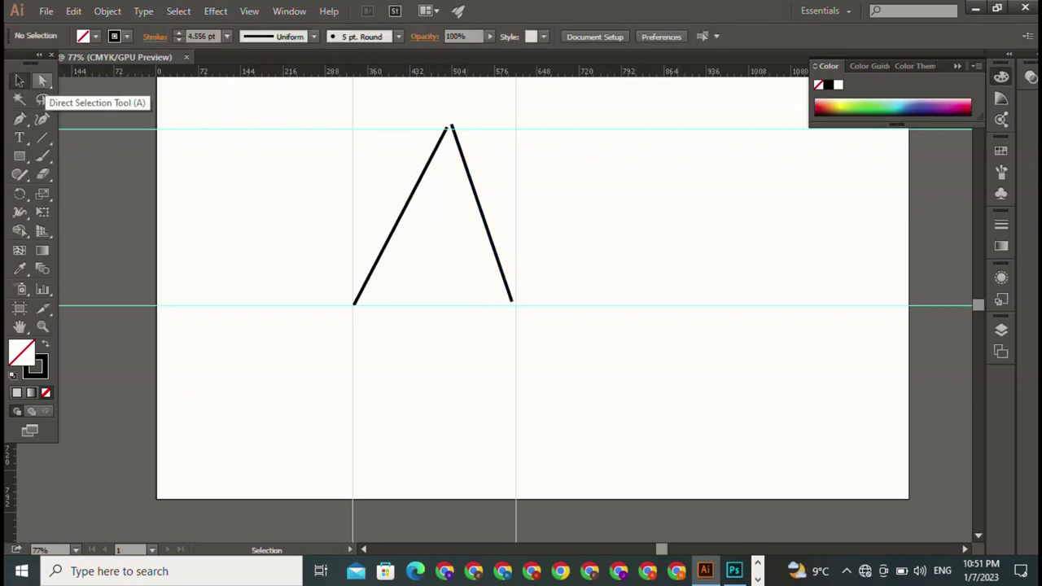
left_click(42, 81)
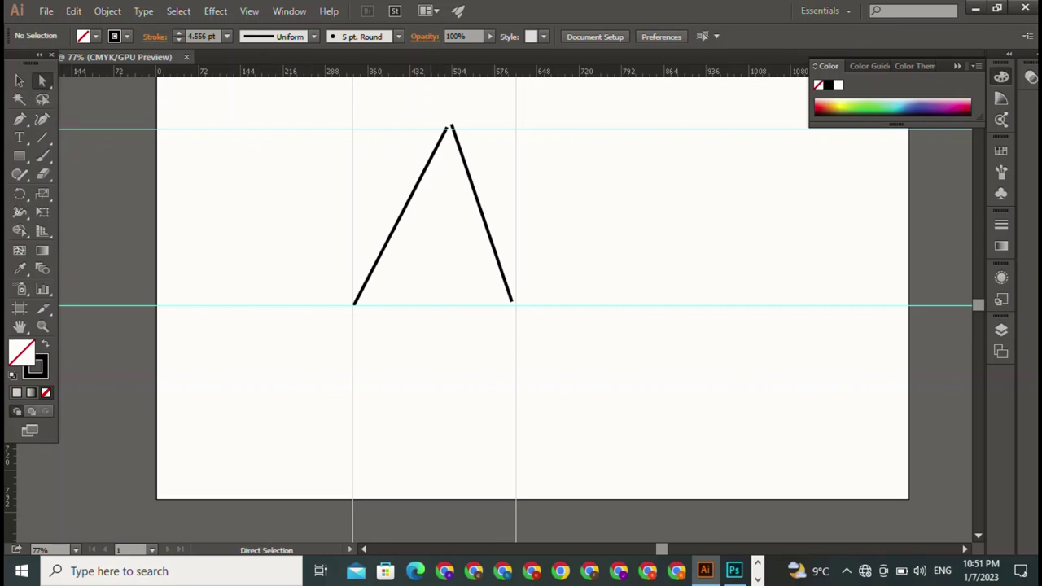
mouse_move(454, 135)
left_mouse_down()
mouse_move(463, 163)
mouse_move(450, 103)
mouse_move(444, 126)
left_mouse_up()
key("ctrl+shift+a")
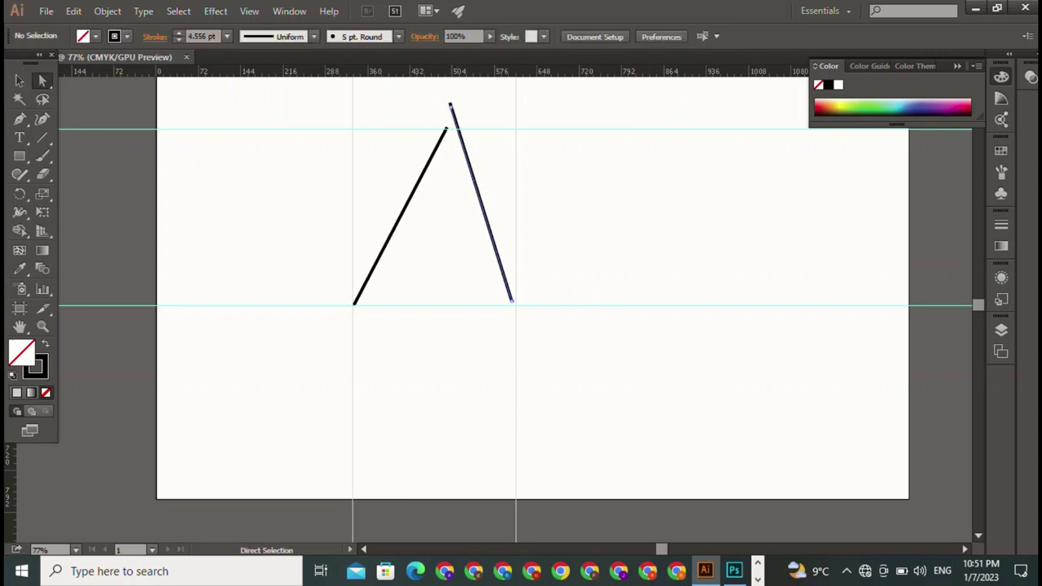
key("ctrl+shift+a")
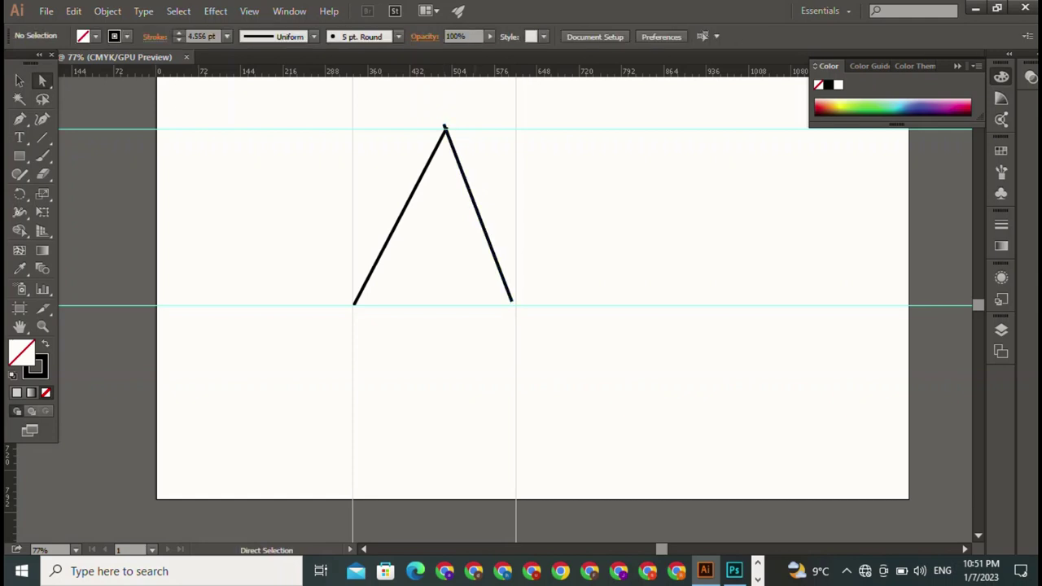
Step: Move the right stroke down onto the bottom guide and pull its top end up-left past the apex
left_click_drag(476, 192, 464, 229)
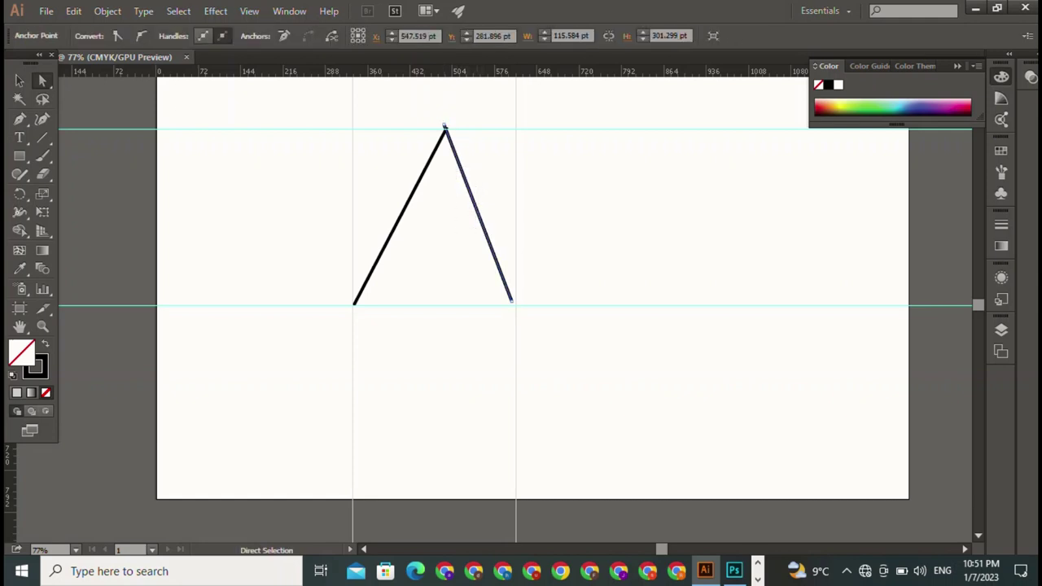
left_click_drag(479, 214, 469, 241)
key("ctrl+shift+a")
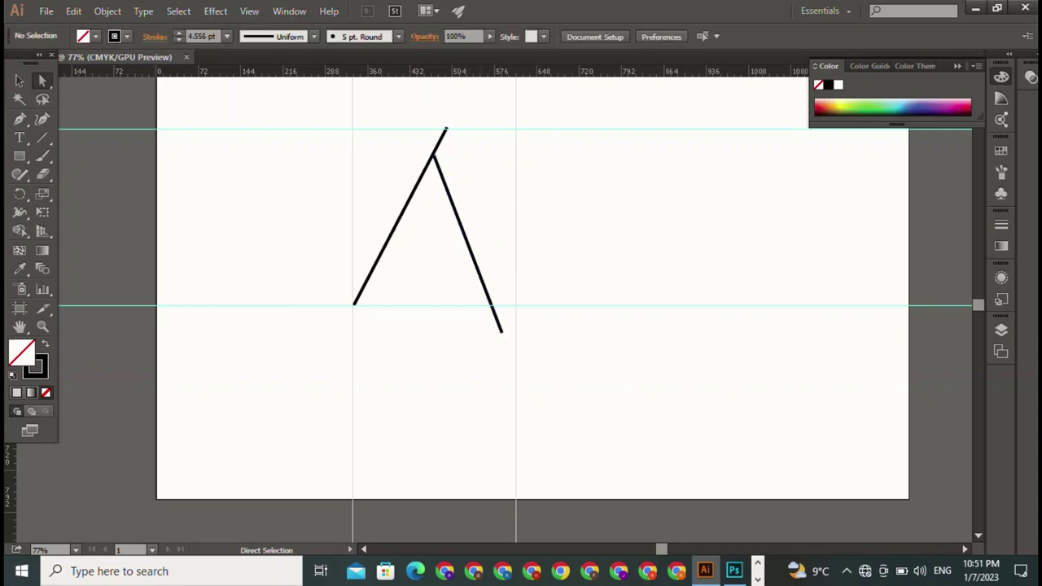
left_click_drag(432, 155, 420, 130)
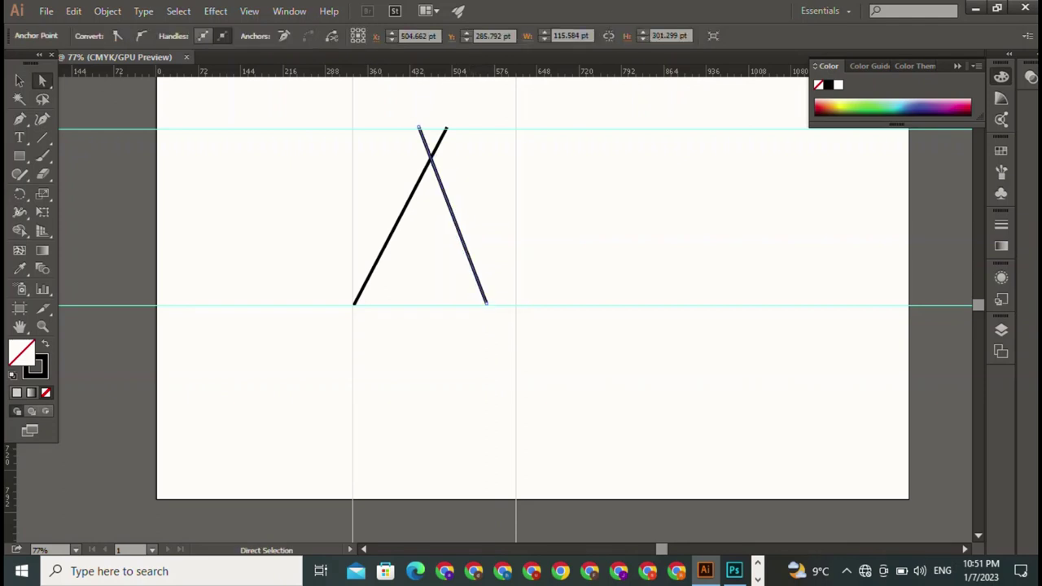
key("ctrl+shift+a")
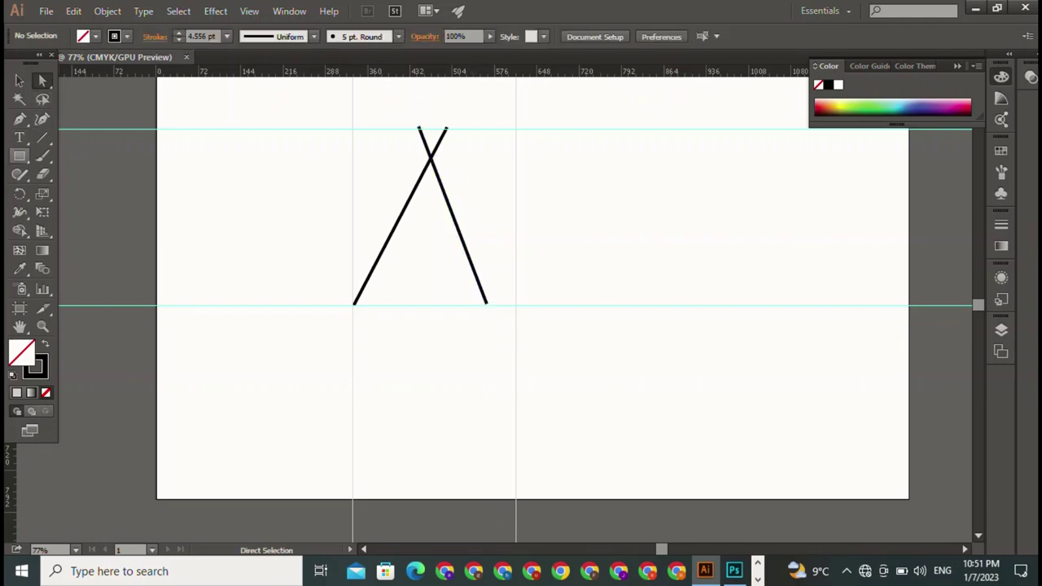
Step: Select both strokes and use Shape Builder to delete the stub above their crossing
left_click(20, 231)
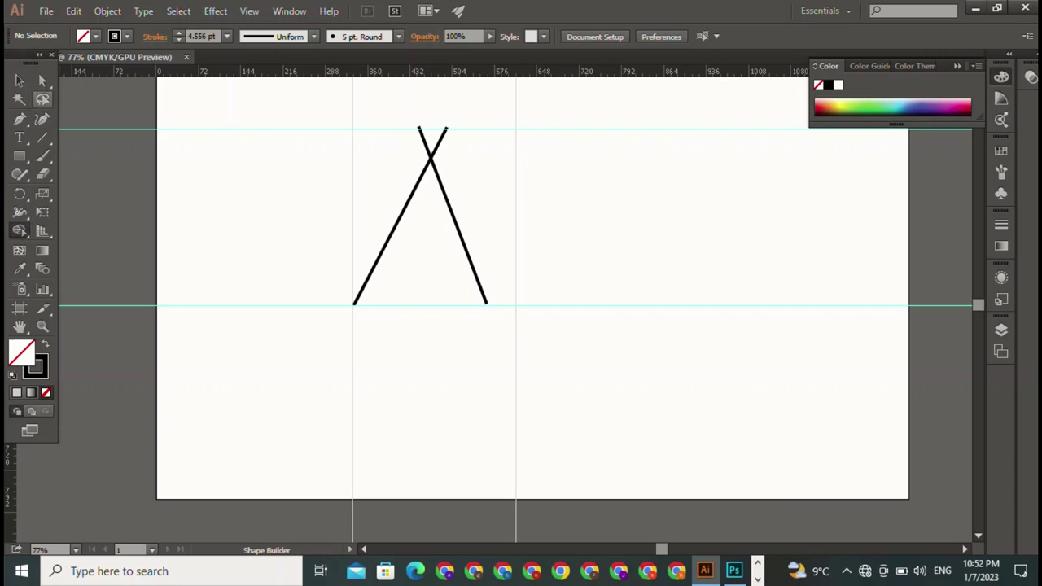
left_click(19, 80)
left_click_drag(356, 108, 494, 220)
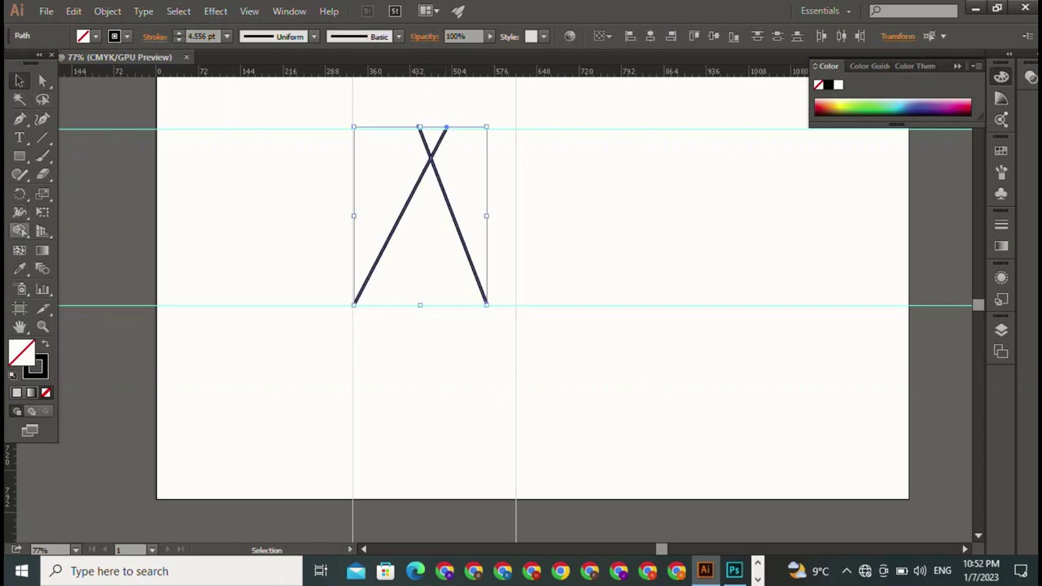
left_click(20, 231)
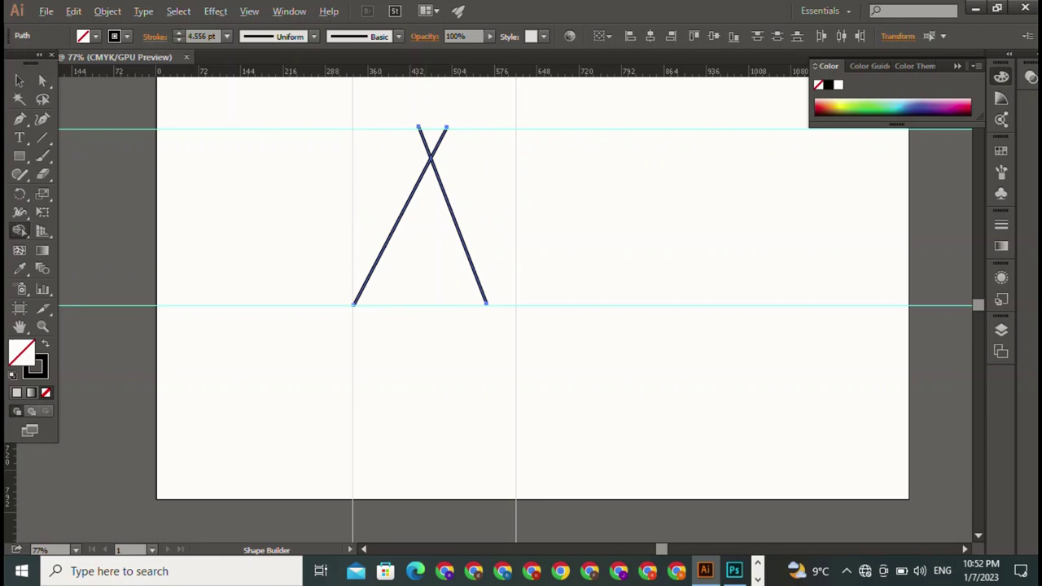
left_click(424, 140, "alt")
key("v")
key("ctrl+shift+a")
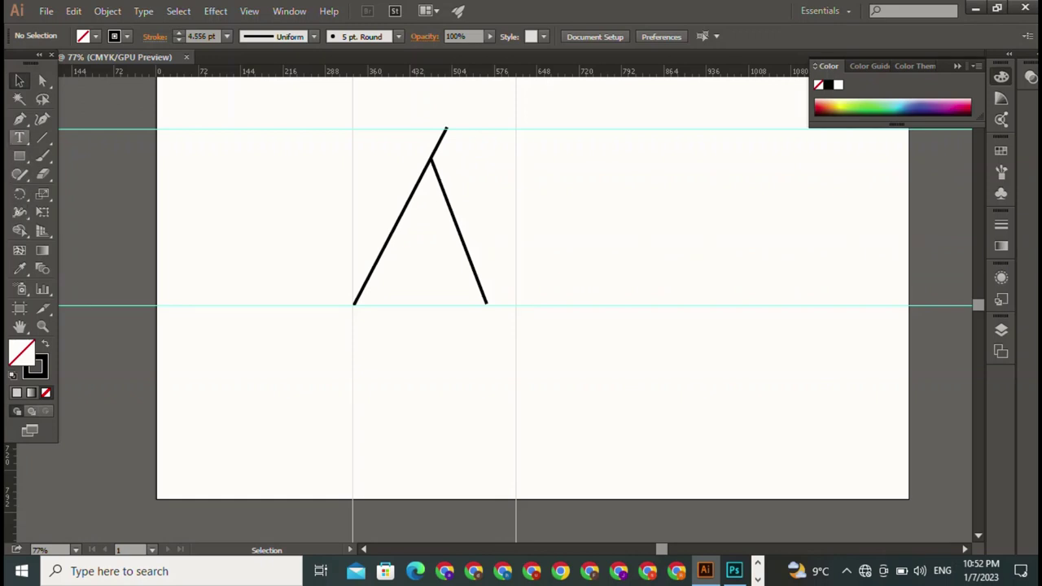
left_click(20, 118)
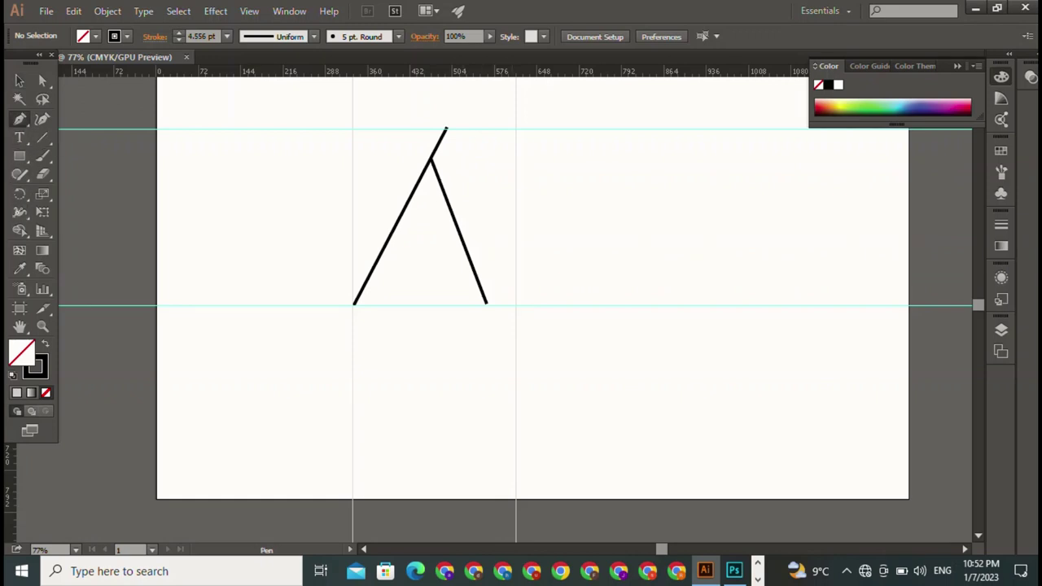
left_click(463, 144)
Step: Draw a vertical stem from the apex's top endpoint down to the bottom guide
key("ctrl+z")
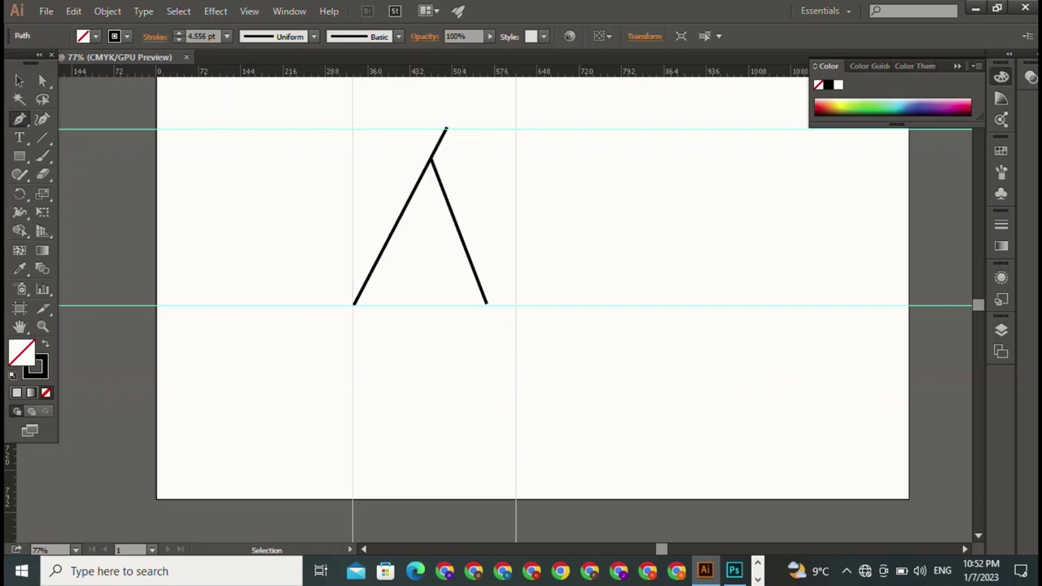
left_click(446, 128)
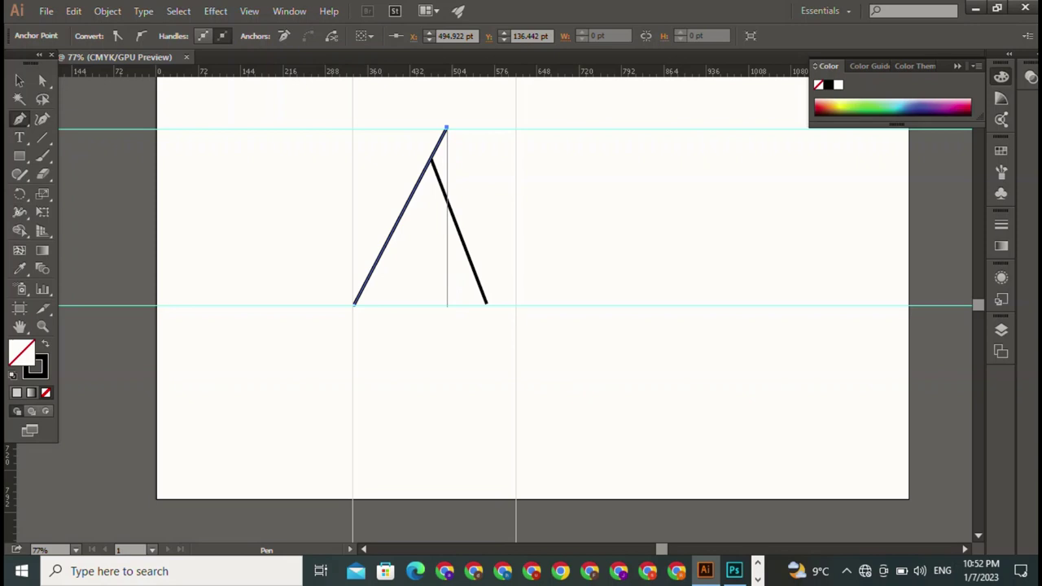
left_click(446, 306)
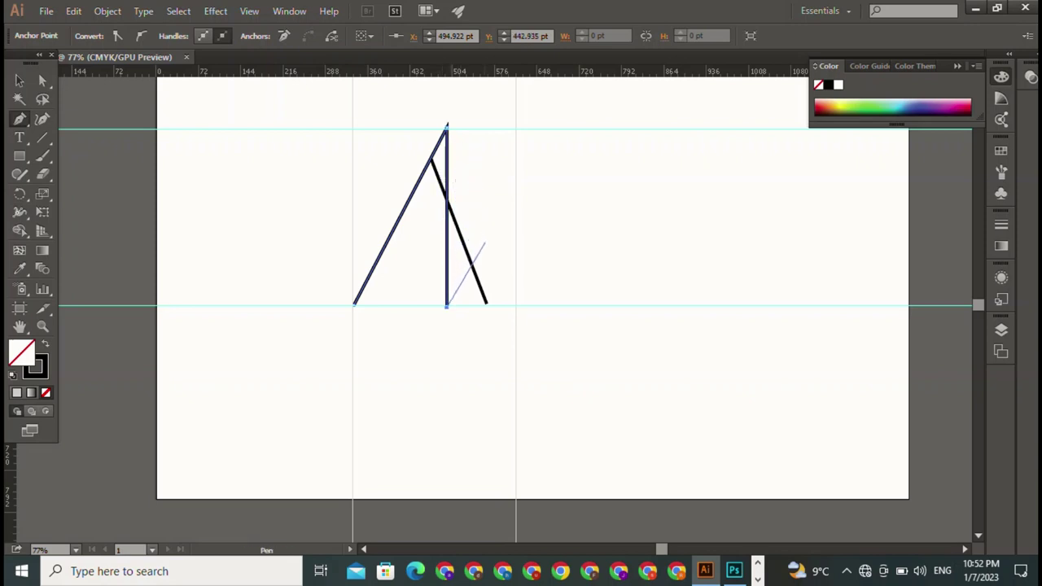
key("v")
key("ctrl+shift+a")
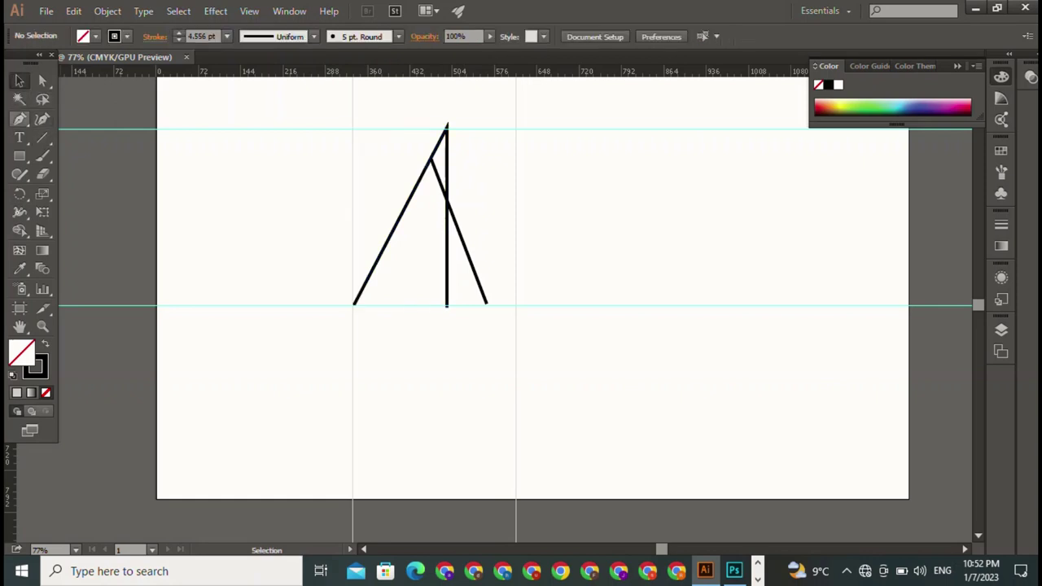
Step: Draw the R's curved bowl from the top endpoint down to the crossing stroke
left_click(20, 119)
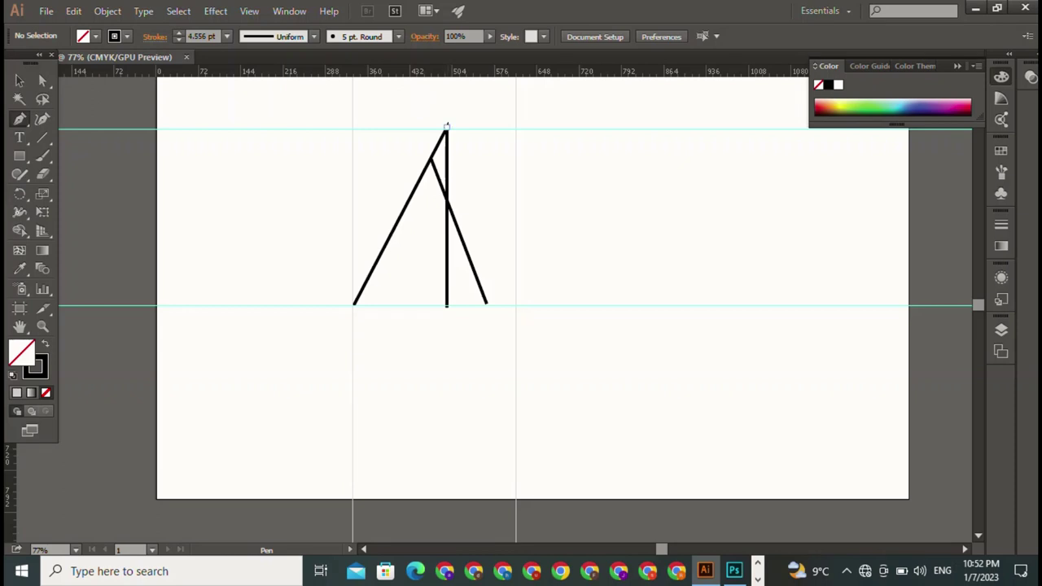
left_click(446, 127)
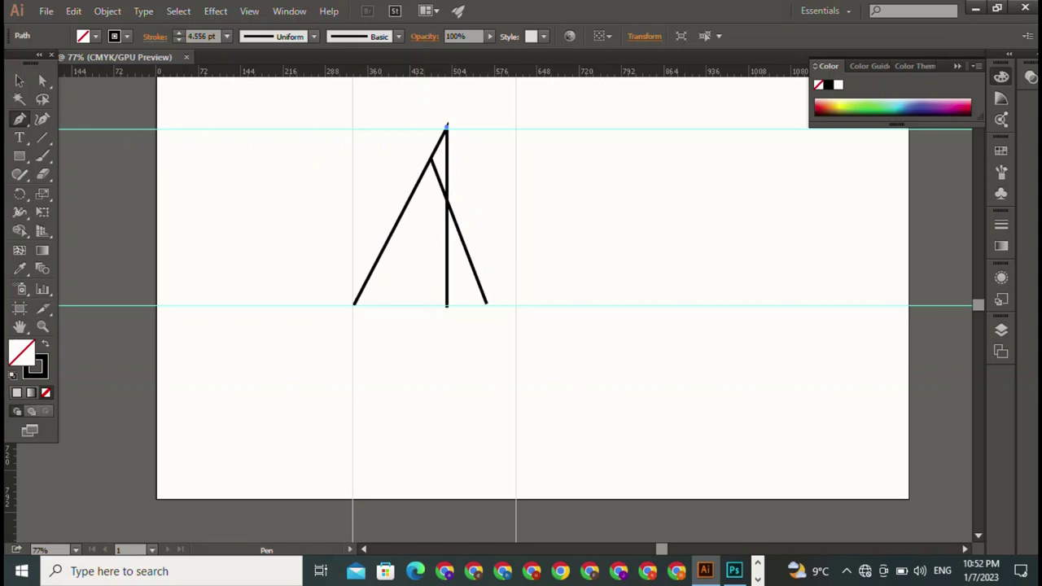
mouse_move(456, 220)
left_mouse_down()
mouse_move(402, 254)
mouse_move(384, 298)
mouse_move(398, 297)
left_mouse_up()
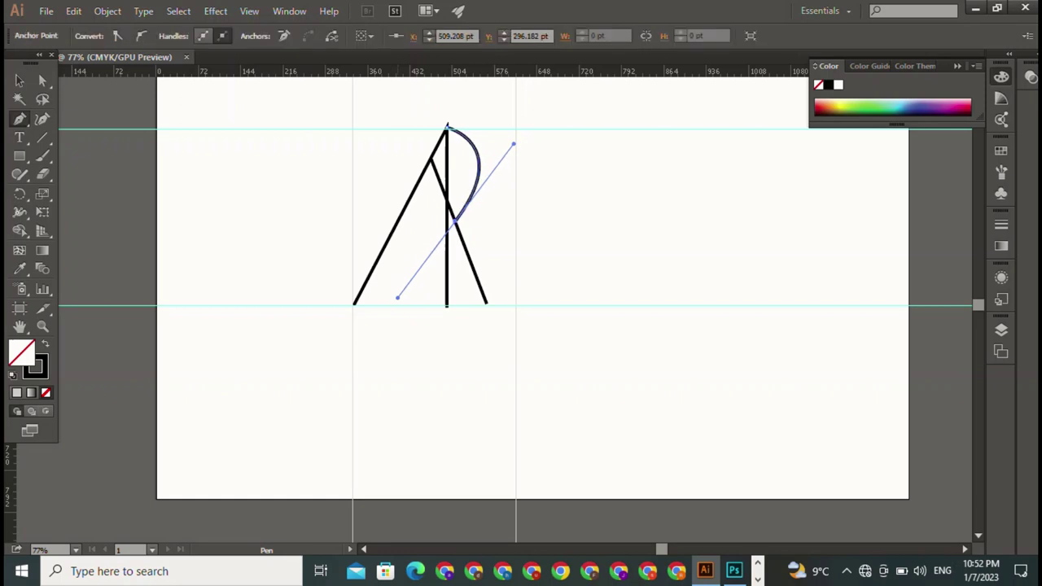
key("v")
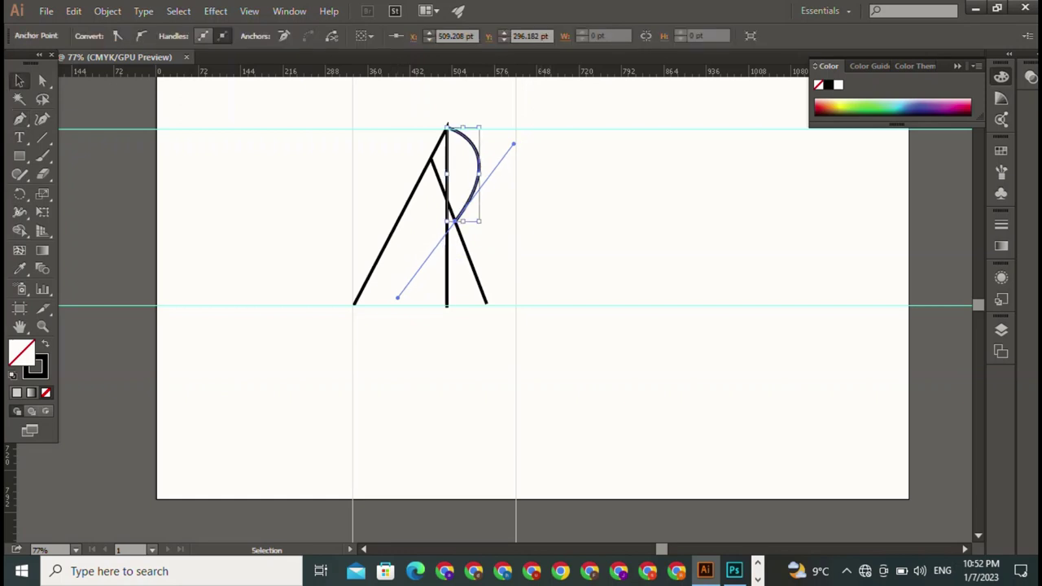
key("ctrl+shift+a")
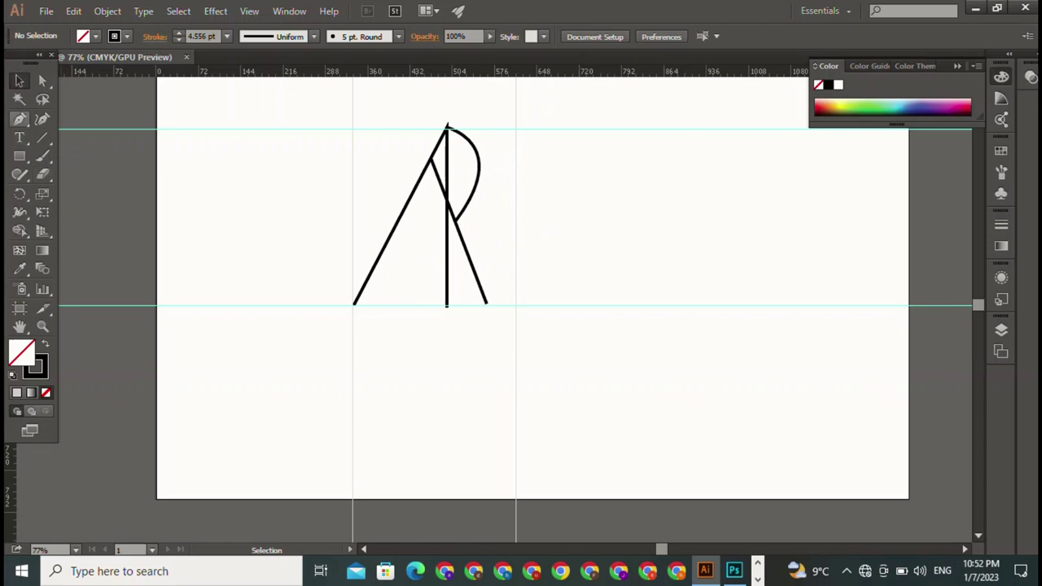
Step: Start a curve to the right of the R, then undo and discard it
left_click(21, 119)
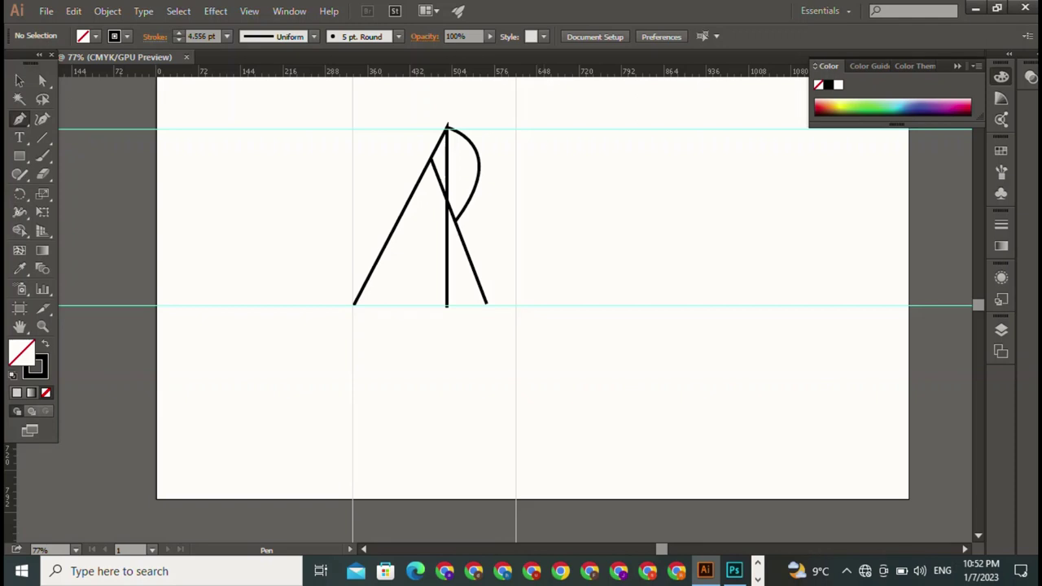
left_click(543, 142)
mouse_move(492, 187)
left_mouse_down()
mouse_move(548, 282)
mouse_move(495, 272)
left_mouse_up()
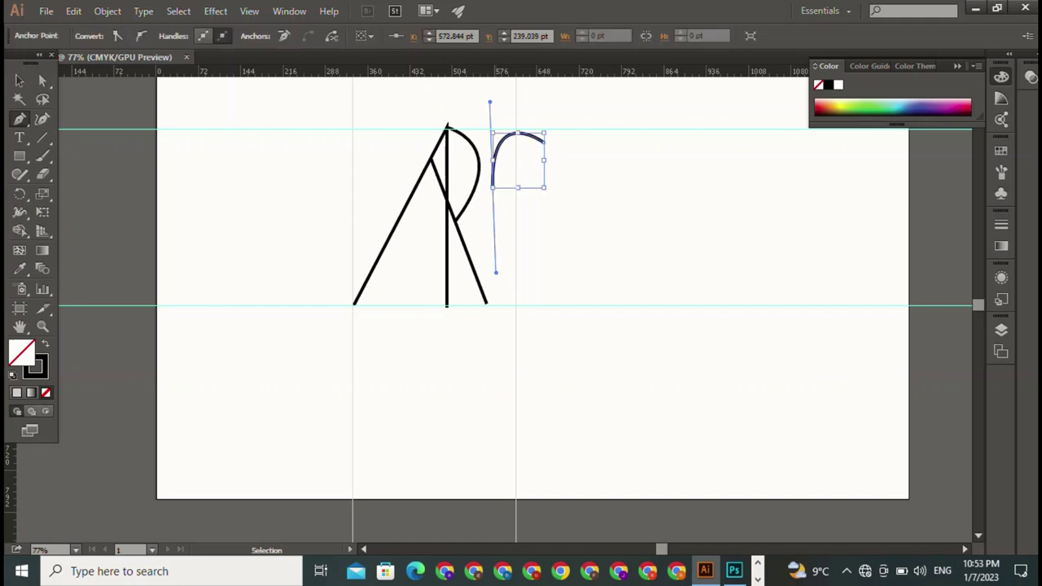
key("ctrl+z")
key("ctrl+shift+a")
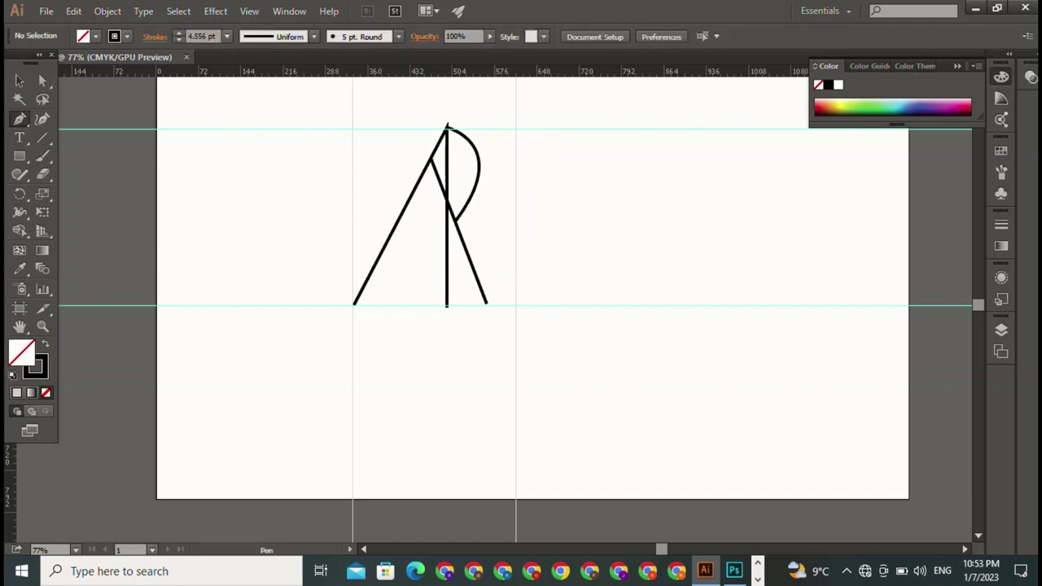
Step: Draw the S curve from the top guide sweeping down to the bottom guide
left_click(552, 128)
mouse_move(495, 213)
left_mouse_down()
mouse_move(534, 312)
mouse_move(547, 316)
left_mouse_up()
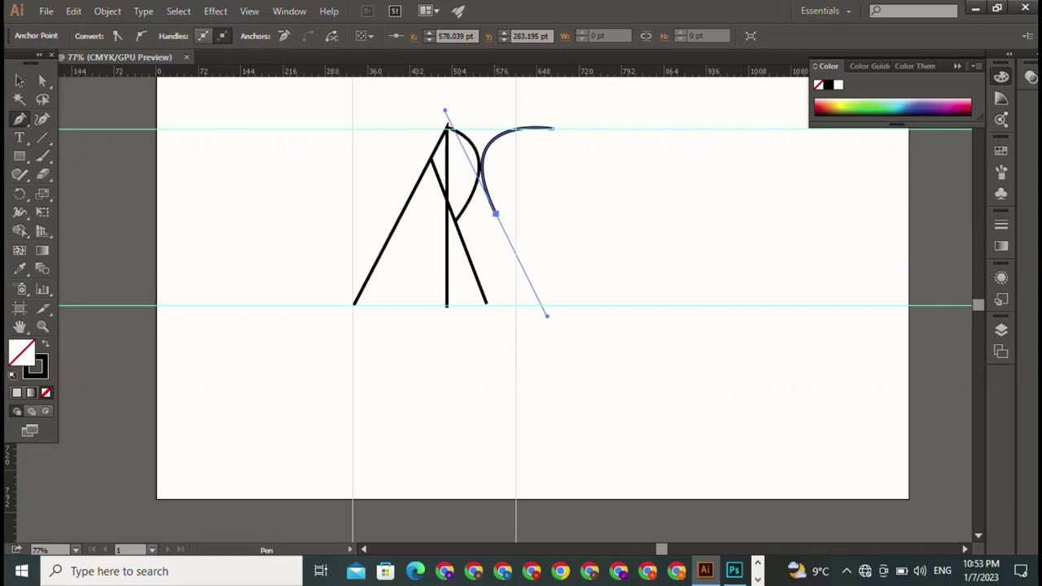
left_click(494, 214)
mouse_move(491, 287)
left_mouse_down()
mouse_move(402, 332)
mouse_move(391, 310)
left_mouse_up()
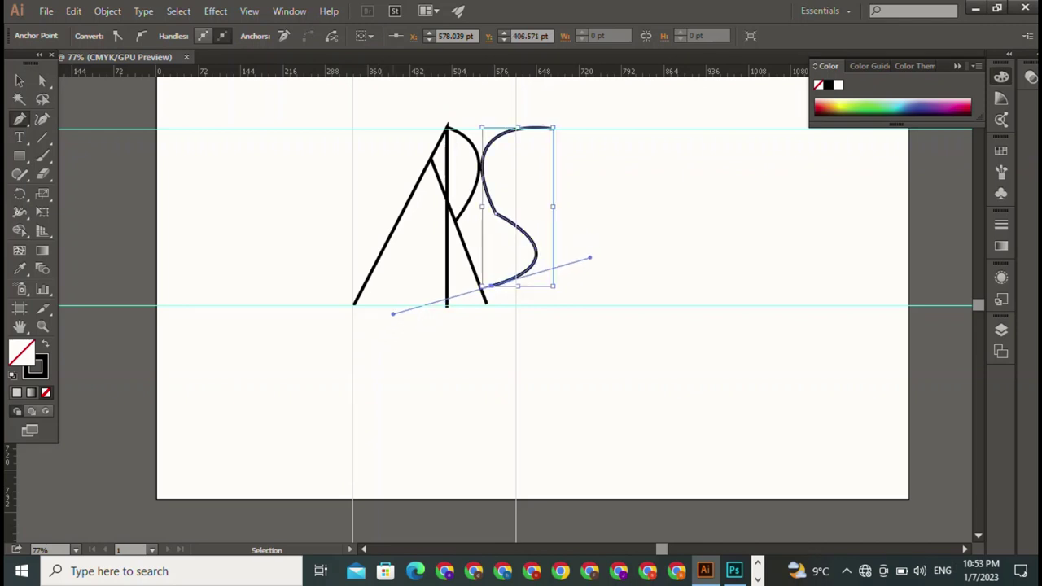
key("ctrl+z")
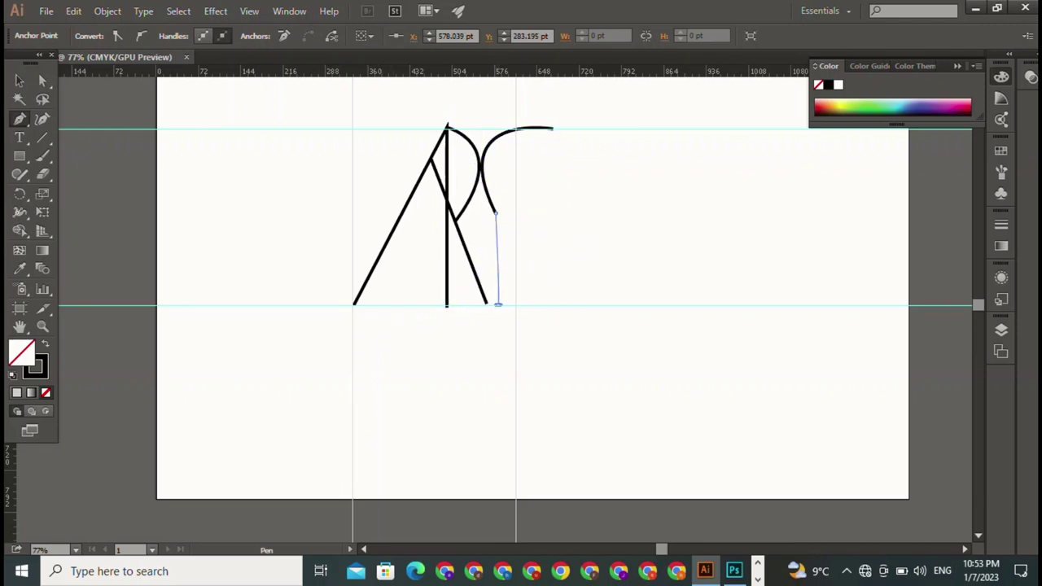
mouse_move(498, 304)
left_mouse_down()
mouse_move(363, 330)
mouse_move(409, 318)
mouse_move(407, 353)
mouse_move(436, 360)
mouse_move(370, 369)
mouse_move(429, 312)
mouse_move(429, 290)
mouse_move(416, 297)
left_mouse_up()
key("v")
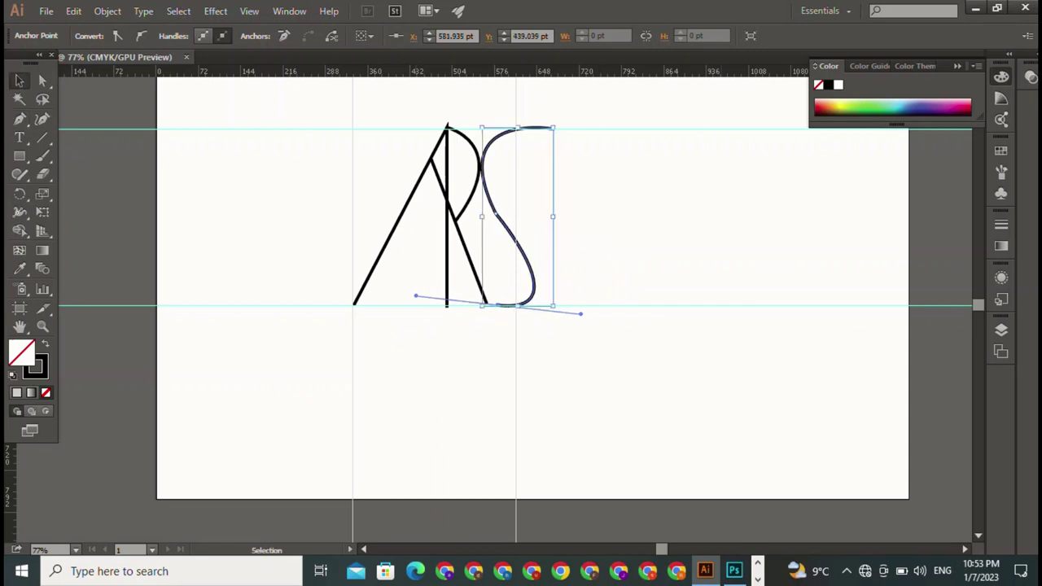
key("ctrl+shift+a")
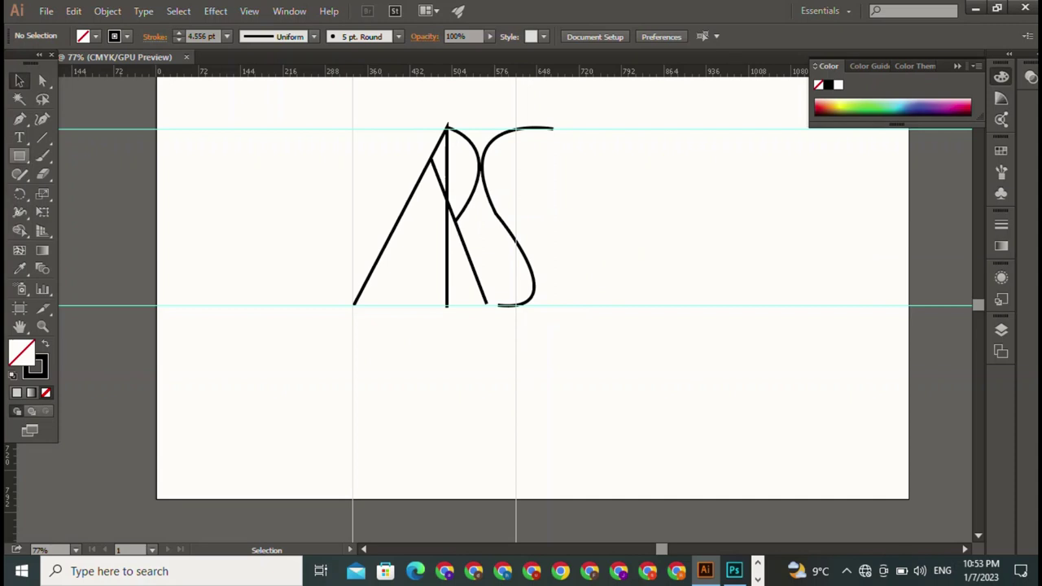
Step: Add a short slanted crossbar from the A's left leg toward the R's stem
left_click(19, 119)
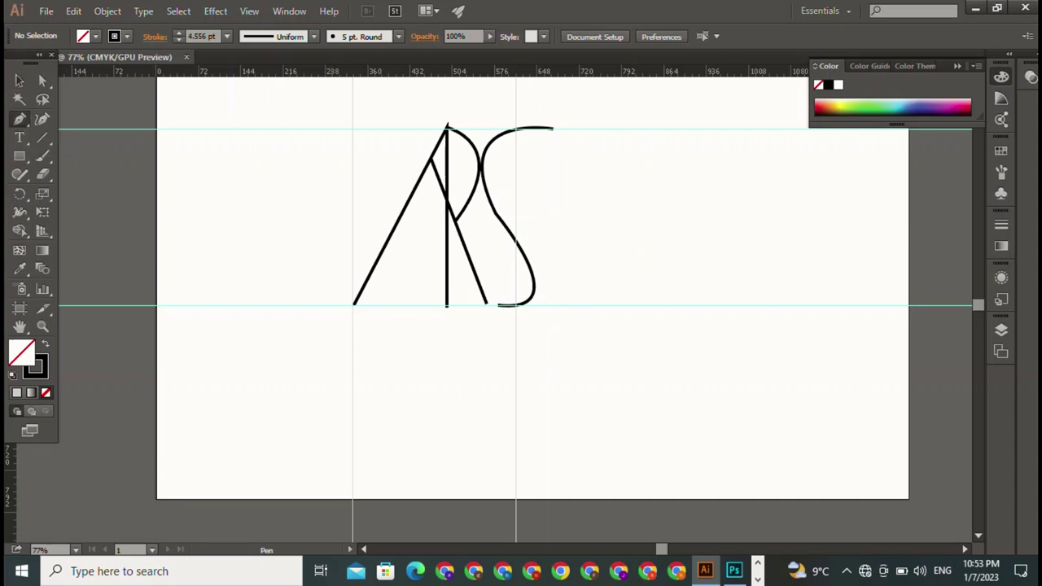
left_click(398, 236)
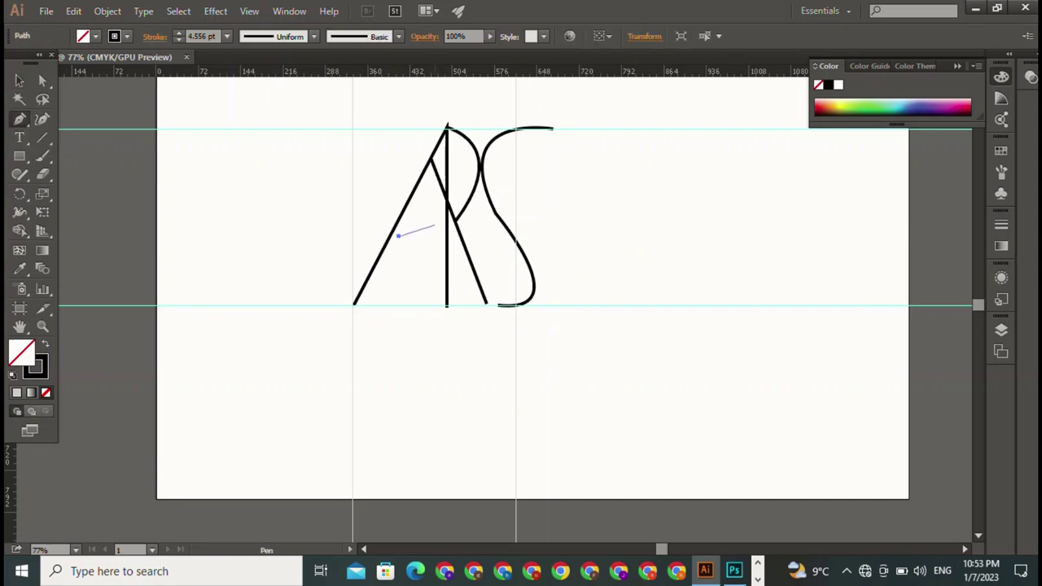
left_click(436, 224)
key("v")
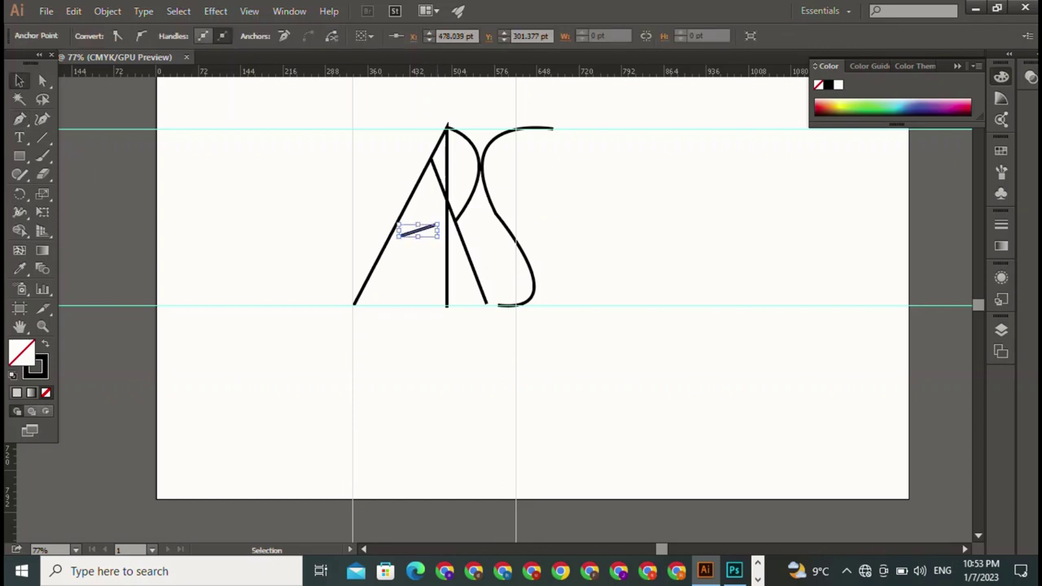
key("ctrl+shift+a")
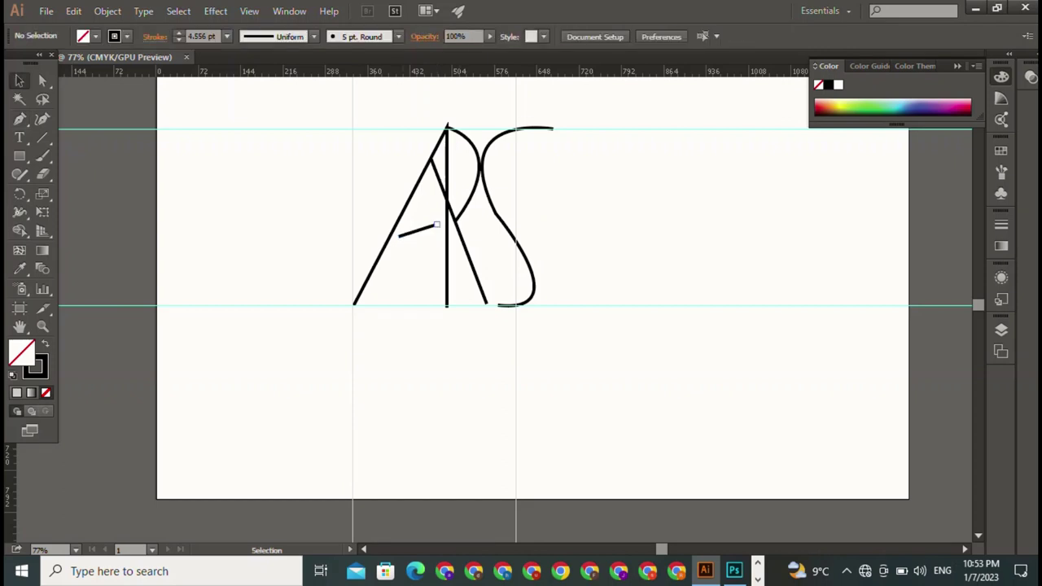
left_click(437, 225)
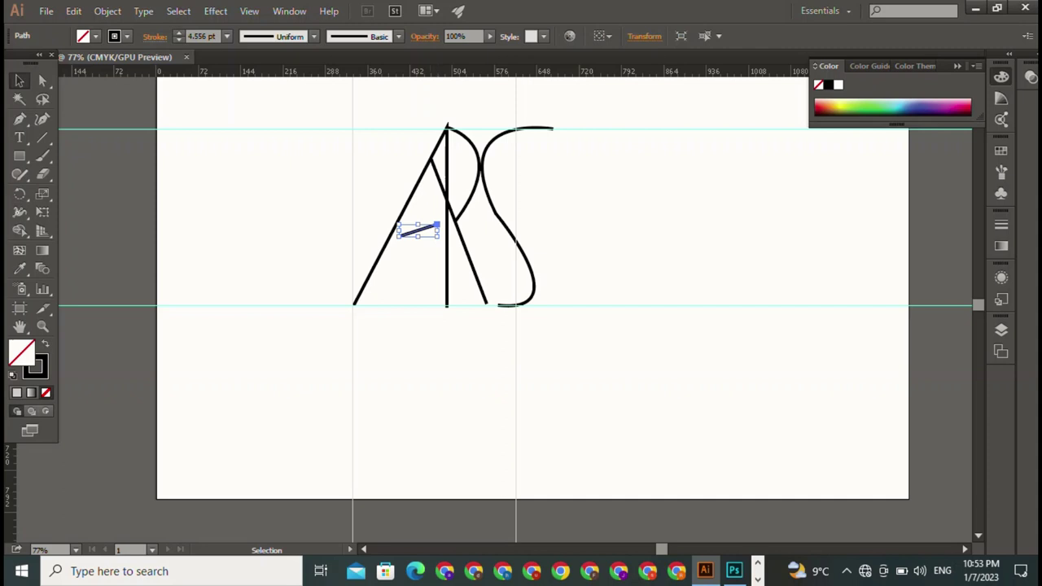
key("ctrl+shift+a")
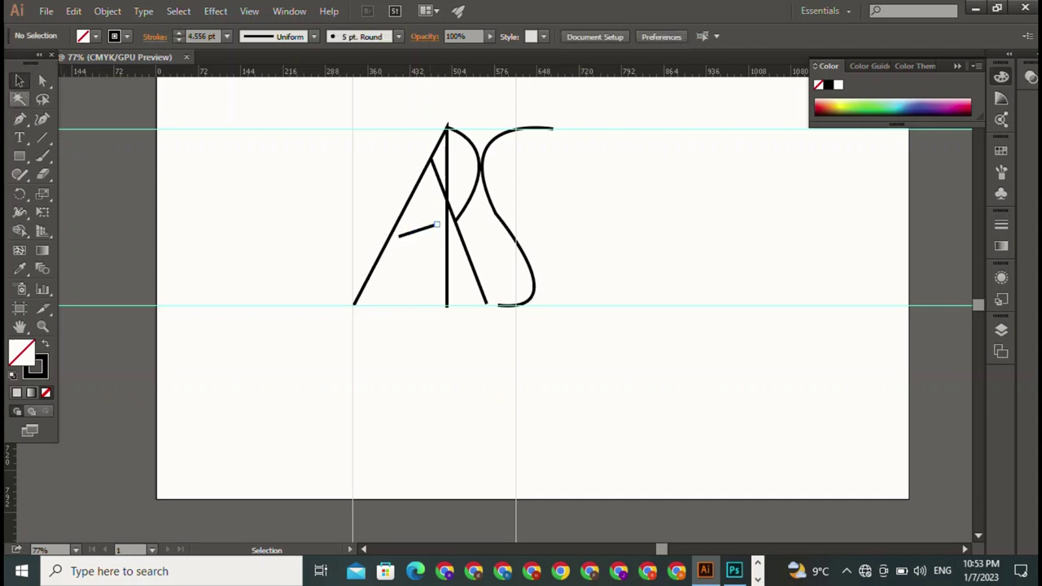
key("p")
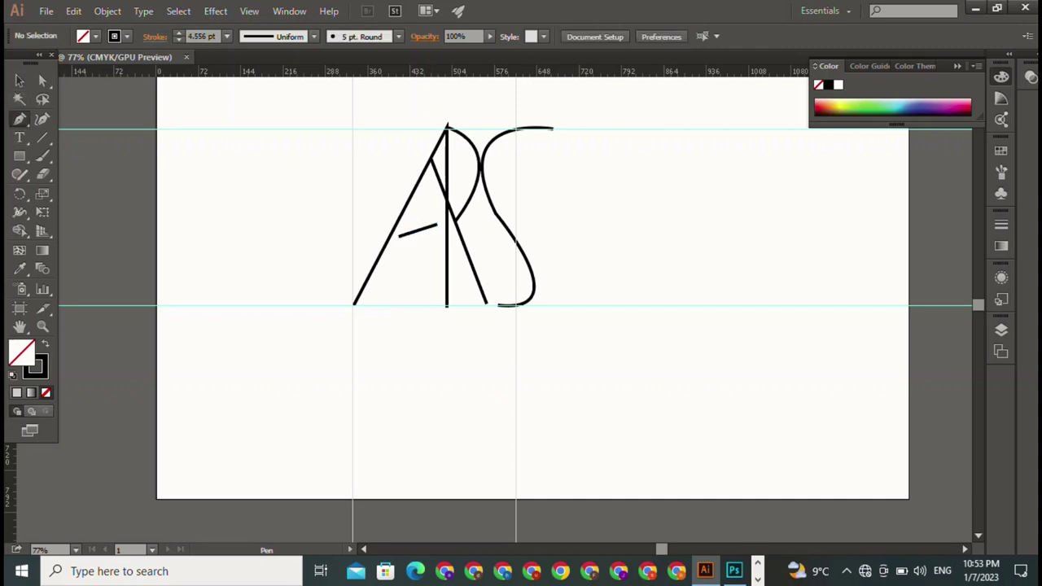
Step: Draw the second A's two legs from its apex down to the bottom guide, joined to the S
left_click(532, 150)
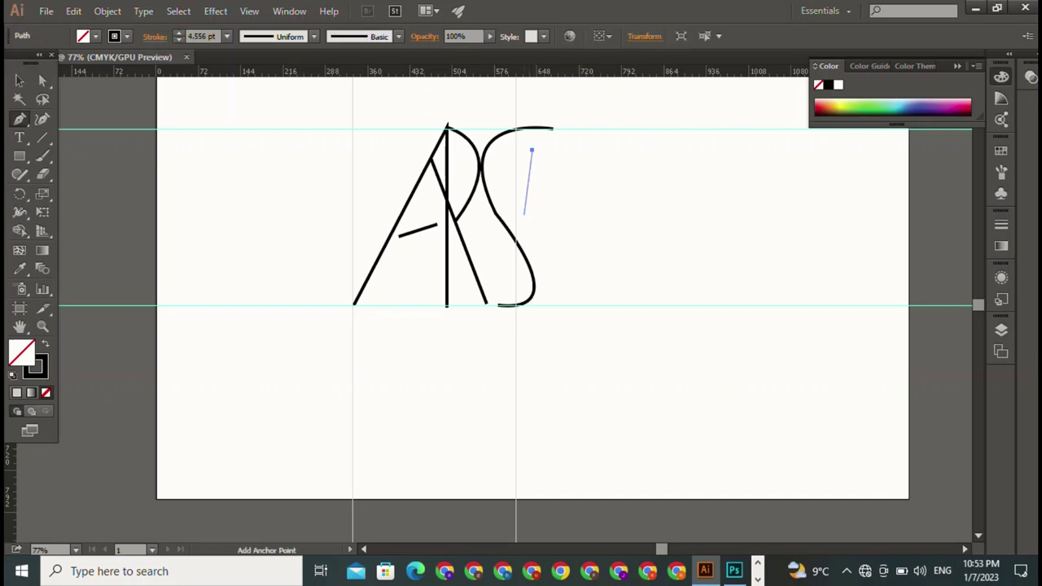
left_click_drag(498, 305, 581, 314)
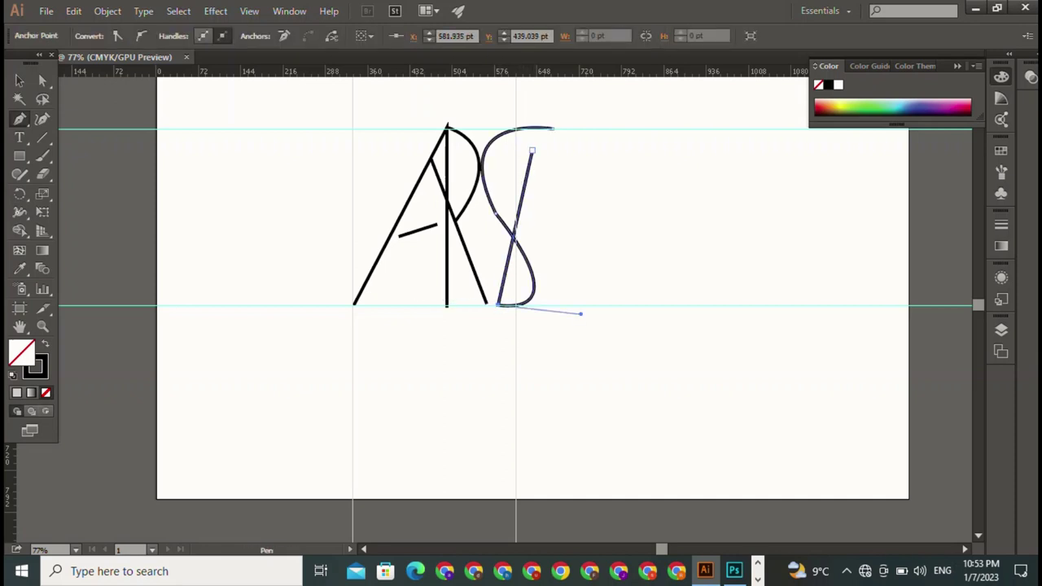
left_click(531, 150)
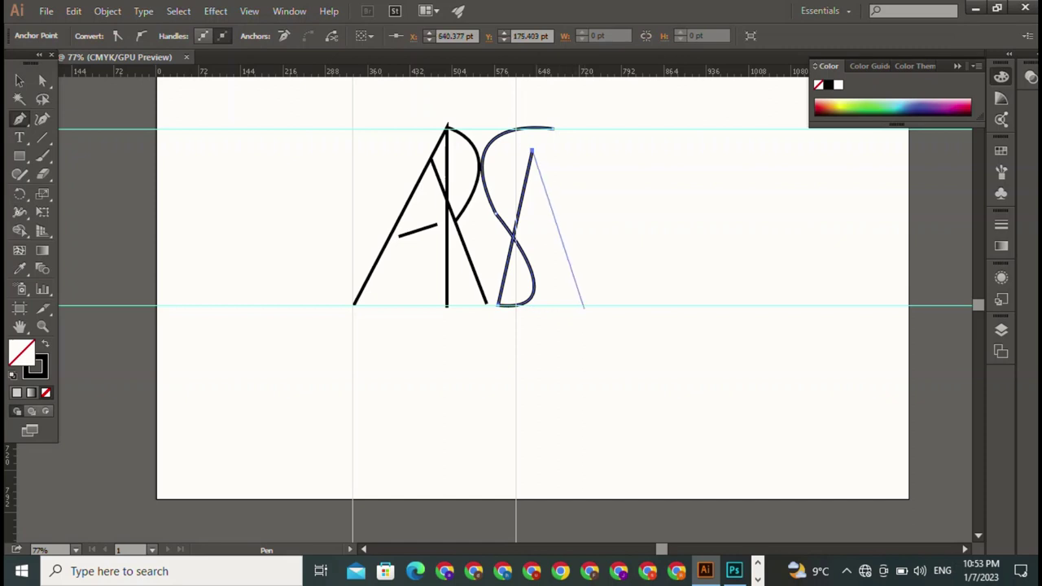
left_click(580, 304)
key("v")
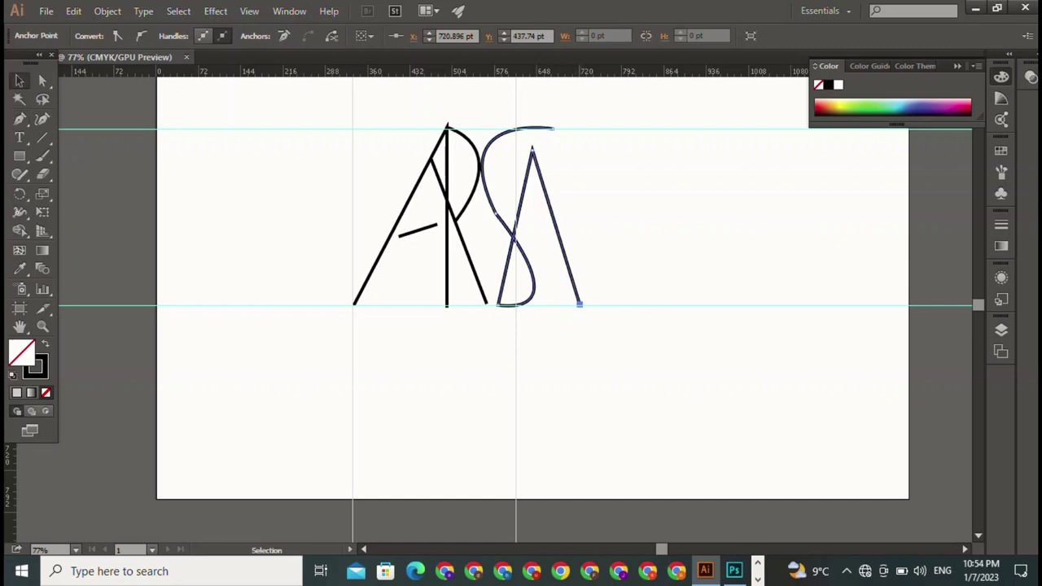
key("ctrl+shift+a")
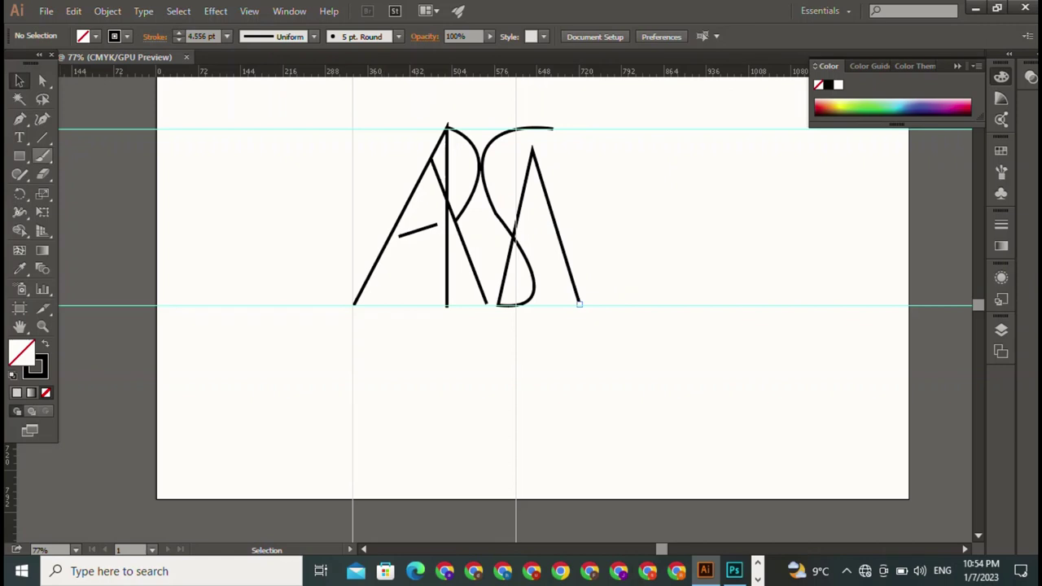
key("p")
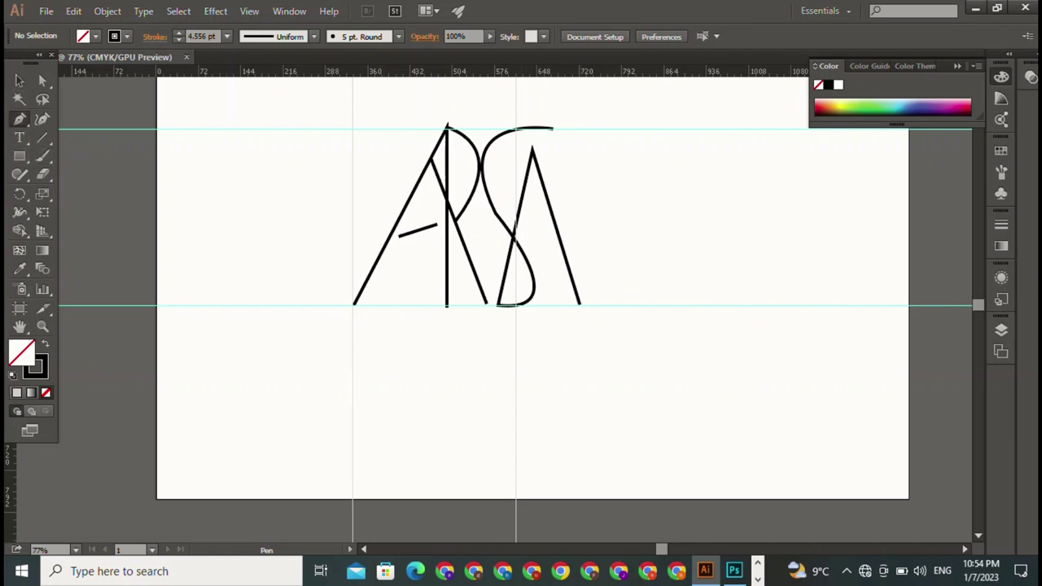
Step: Add a short crossbar between the second A's legs
left_click(518, 212)
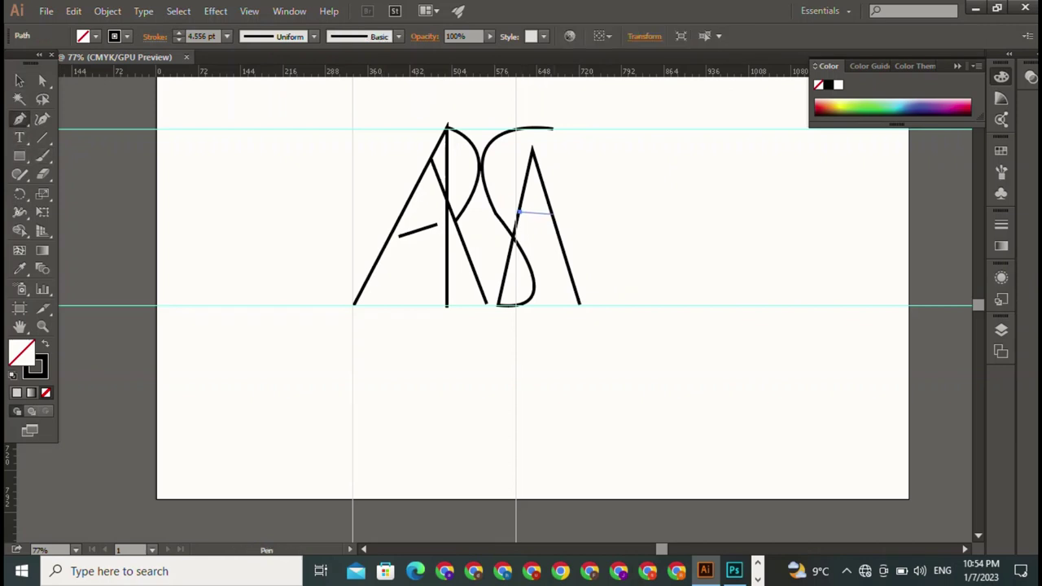
left_click(552, 214)
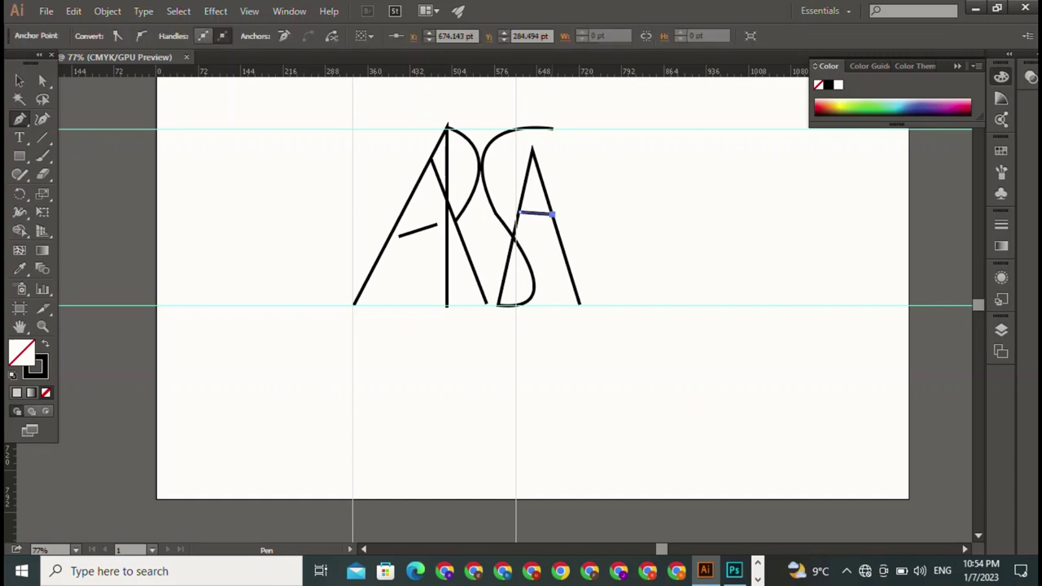
key("v")
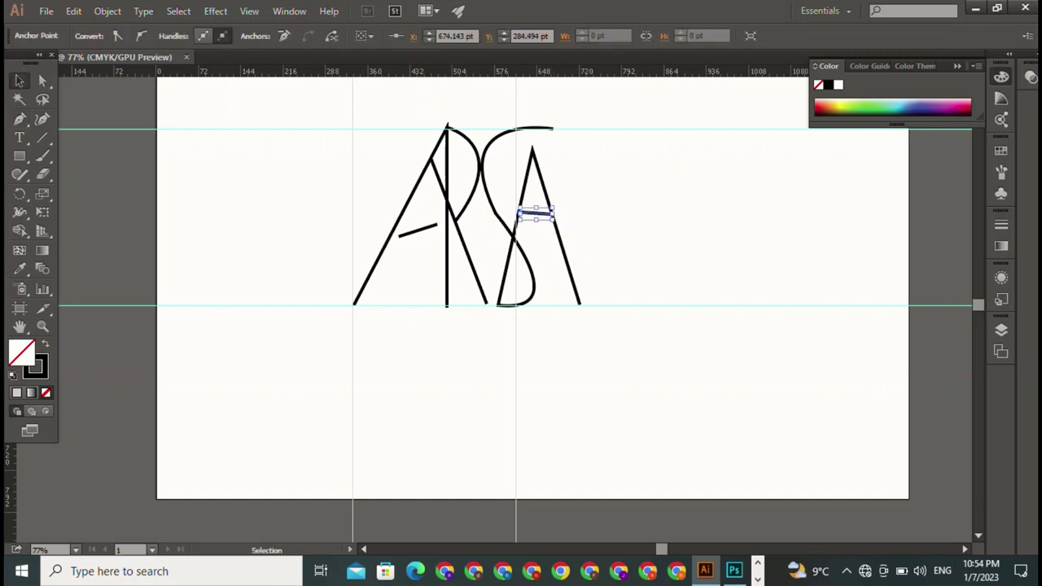
key("ctrl+shift+a")
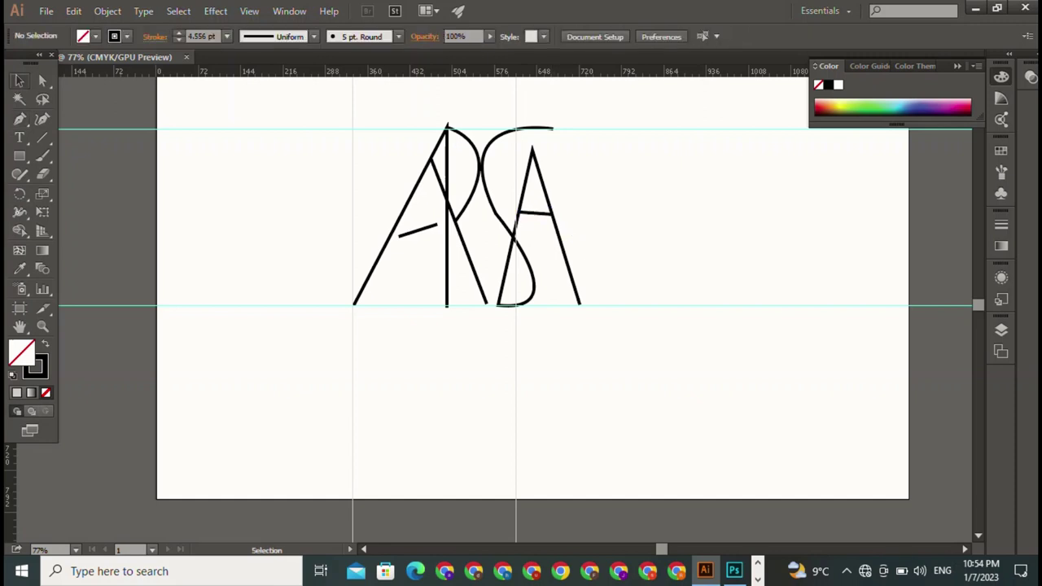
key("p")
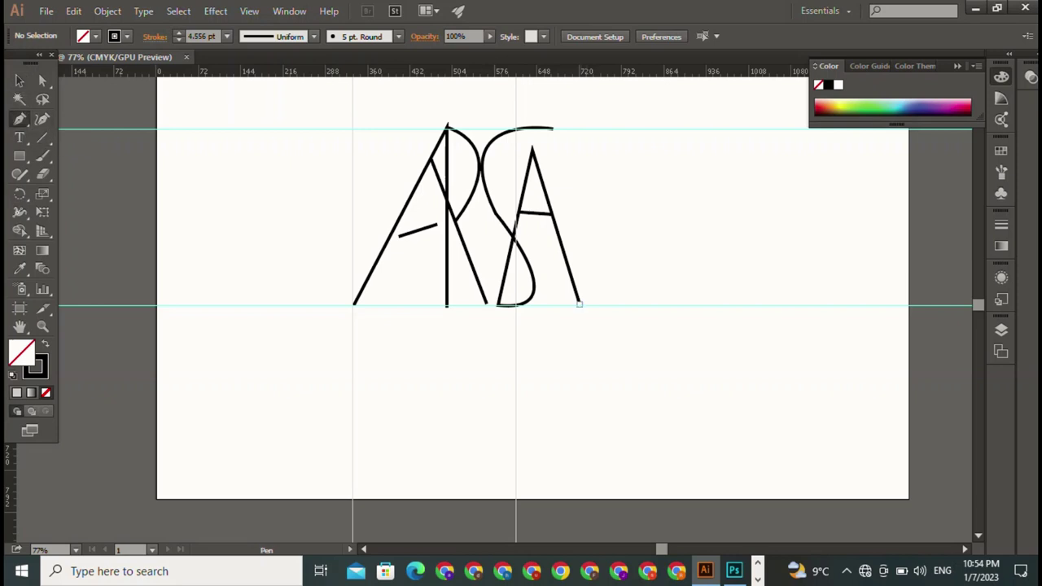
Step: Revisit the second A's right foot and crossbar, then deselect everything
left_click(579, 304)
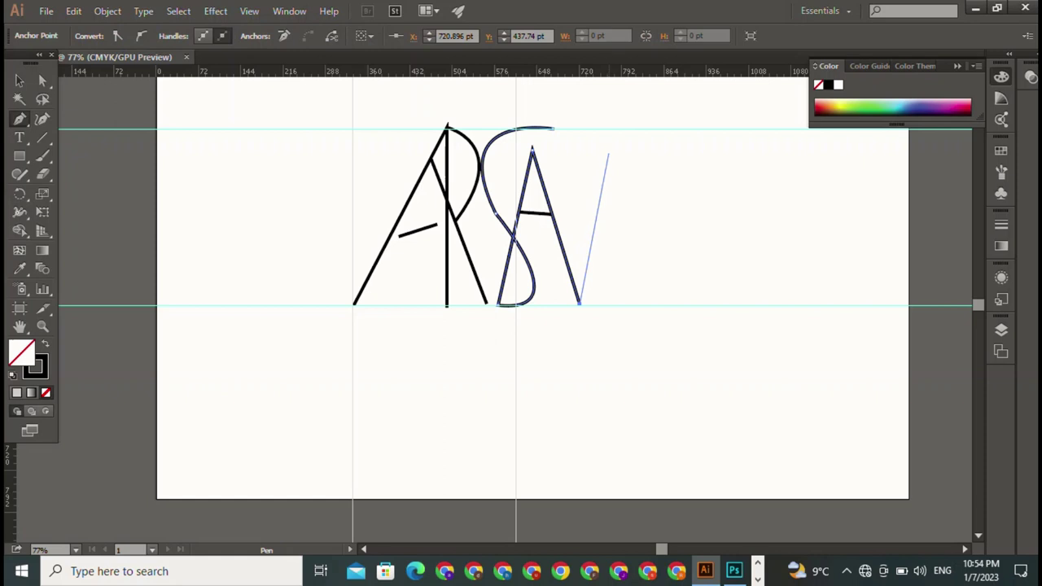
key("ctrl")
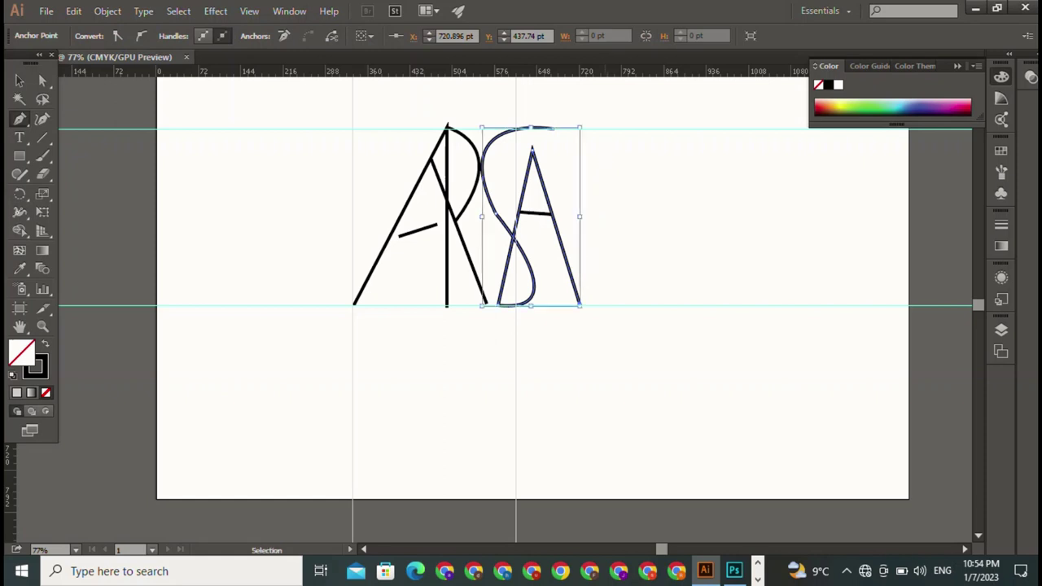
key("ctrl")
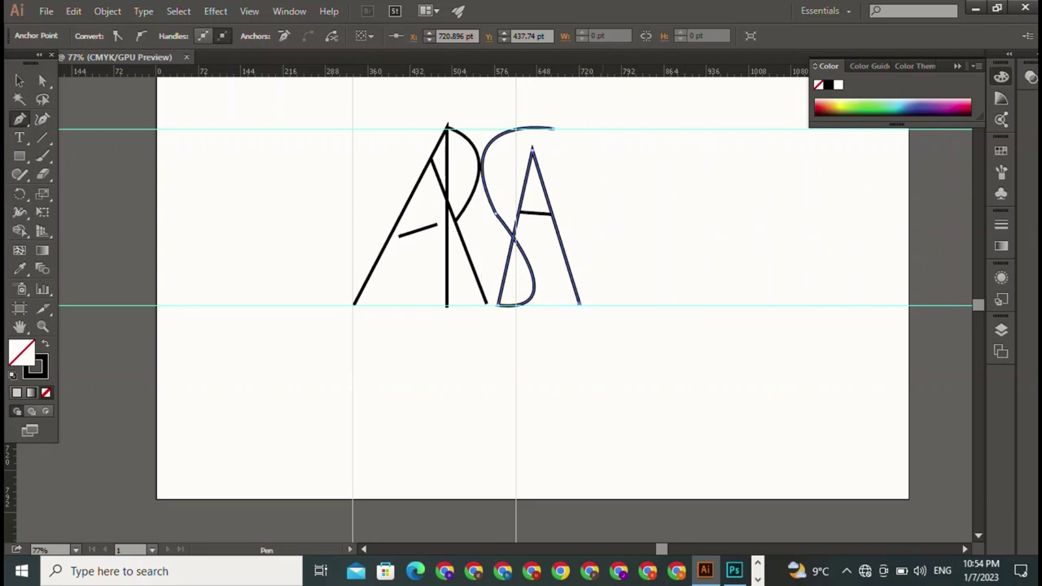
key("v")
key("ctrl+shift+a")
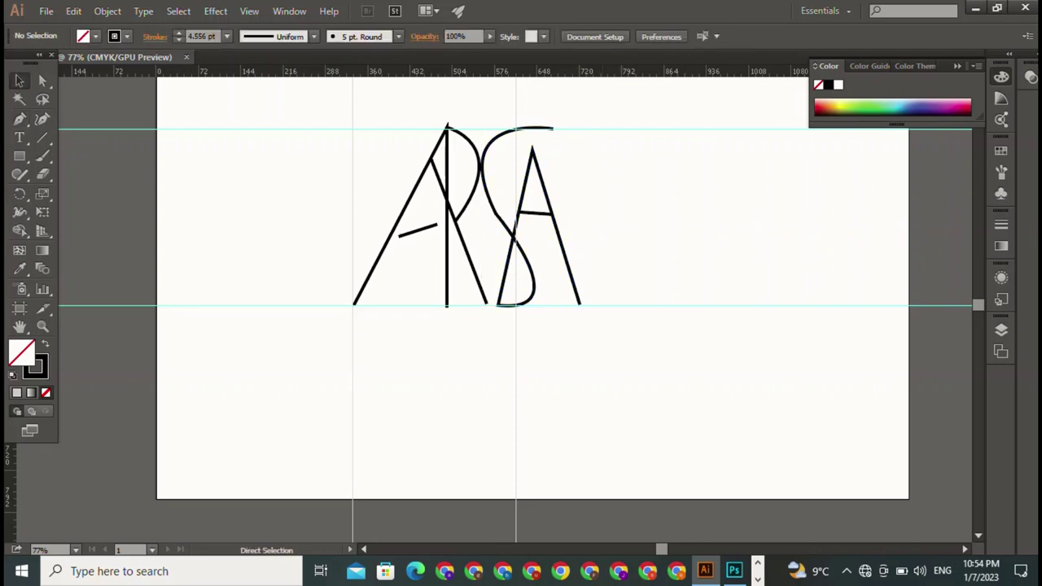
left_click(519, 213)
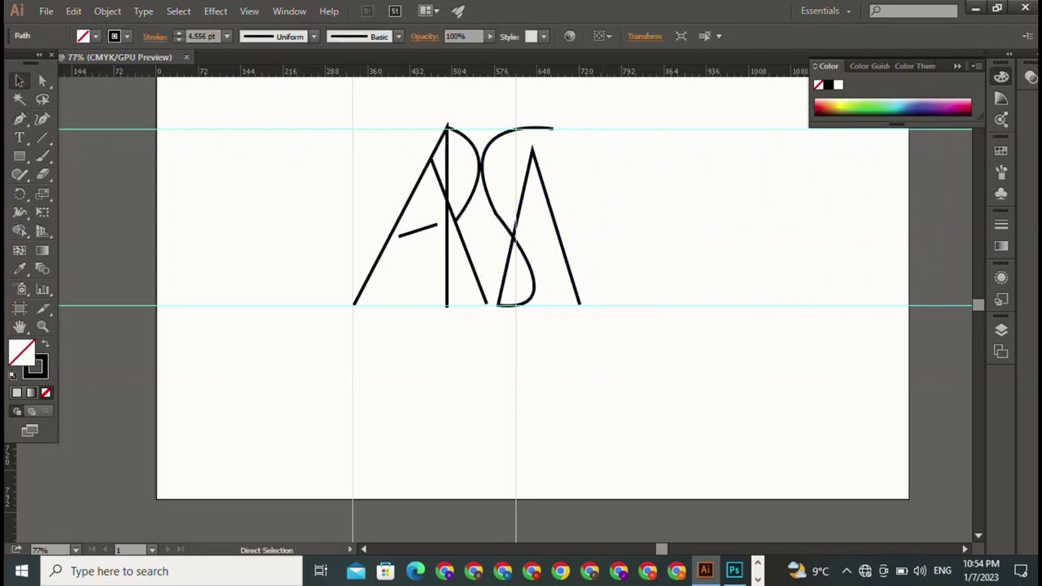
key("ctrl+shift+a")
key("v")
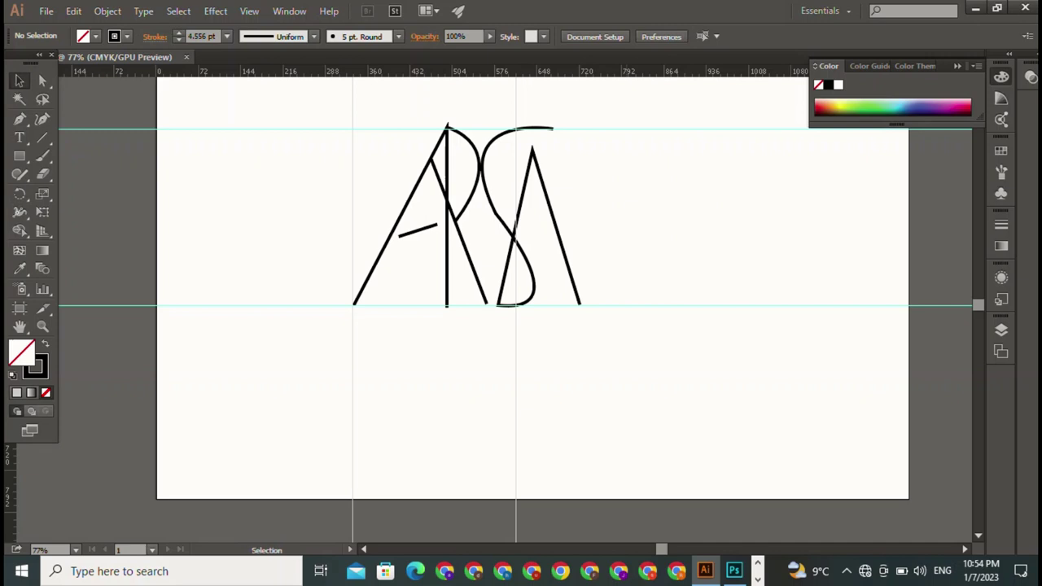
left_click(20, 119)
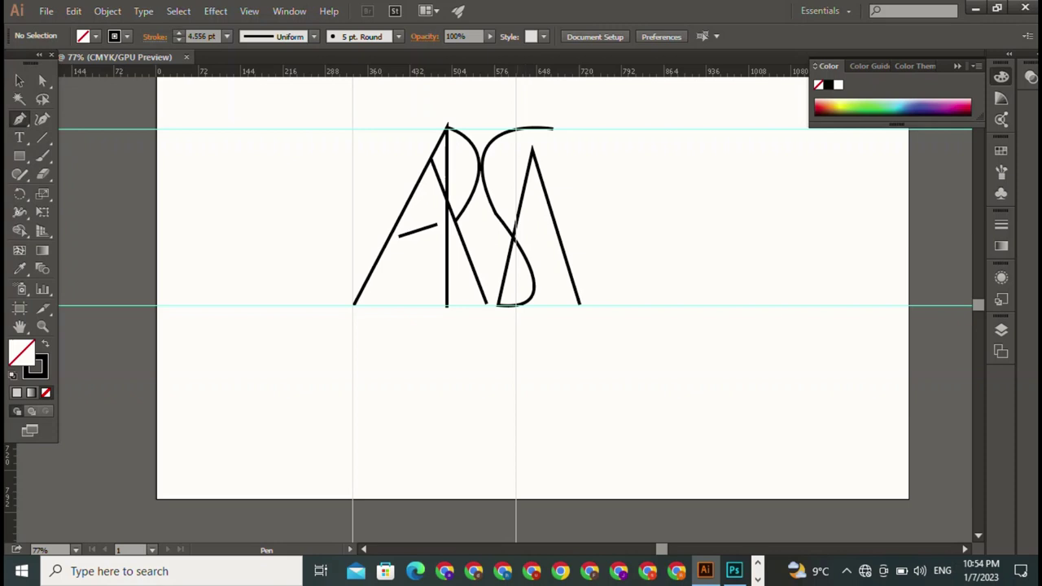
Step: Draw a horizontal crossbar across the second A and deselect it
left_click(516, 218)
left_click(554, 218)
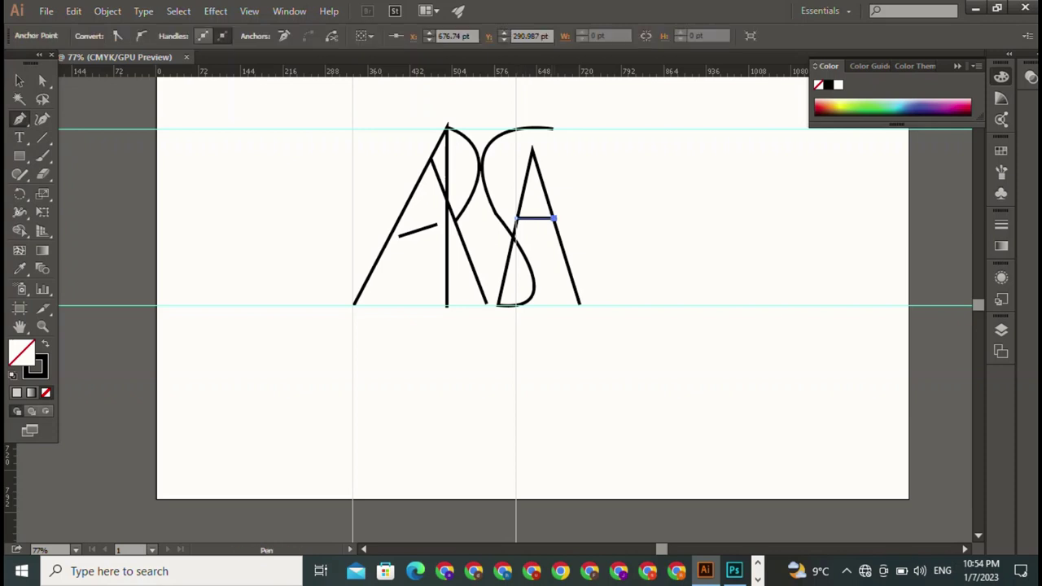
key("v")
key("ctrl+shift+a")
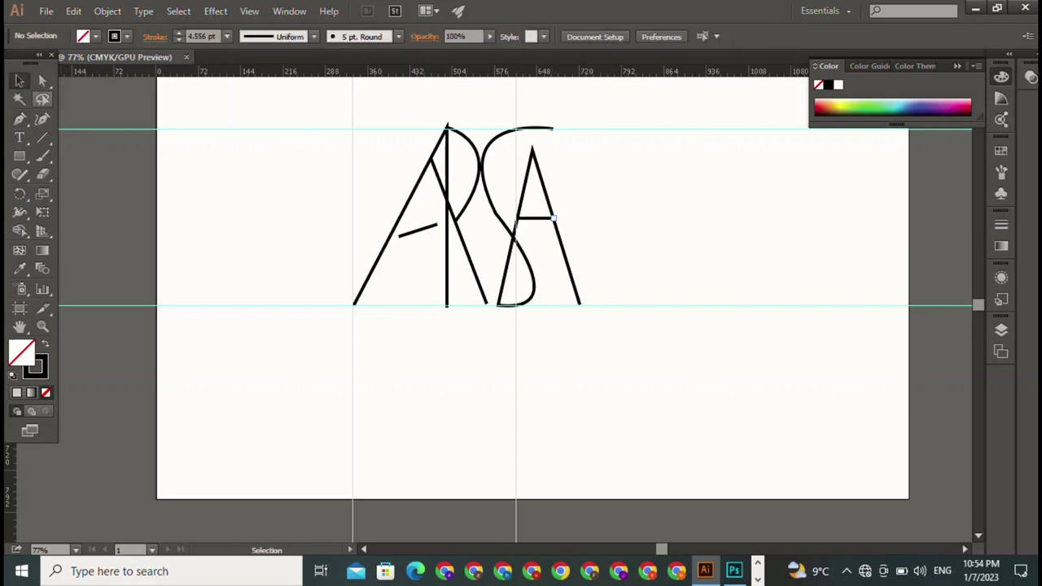
Step: Delete the bottom anchor of the A's right leg so it ends at mid-height
key("a")
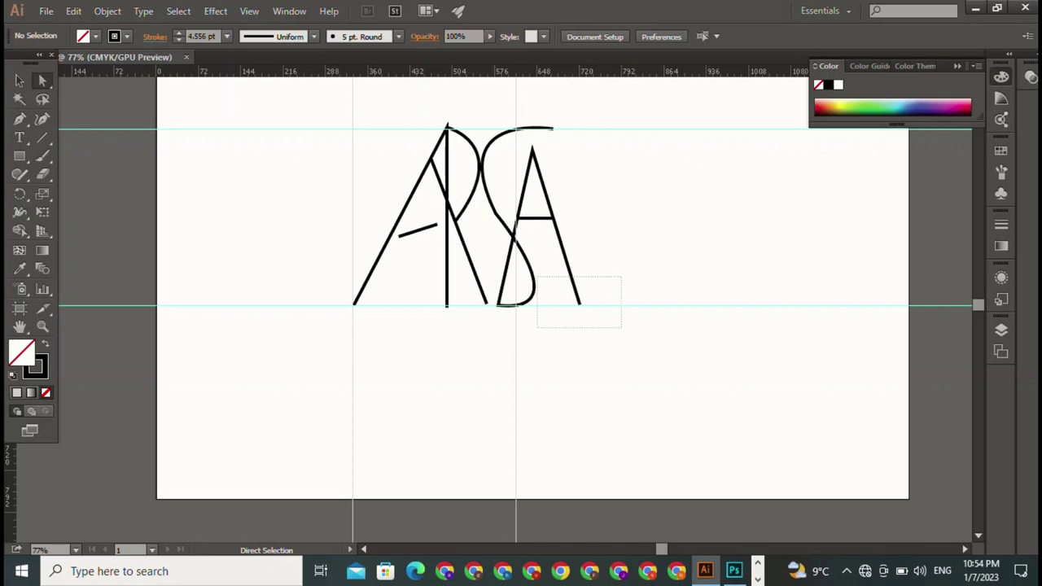
left_click_drag(535, 274, 622, 329)
left_click(579, 304)
left_click(692, 391)
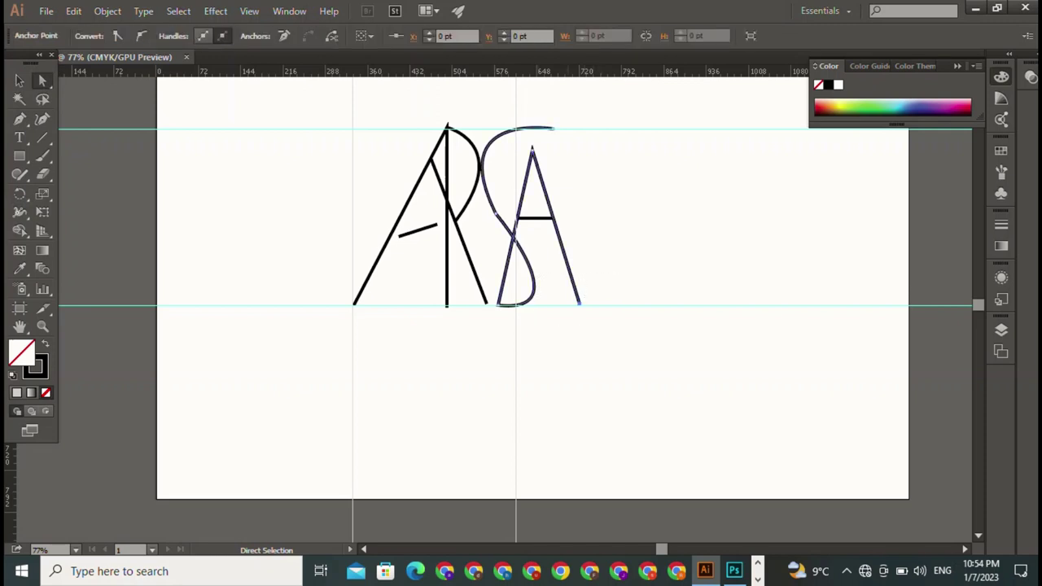
left_click(580, 303)
key("ctrl+shift+a")
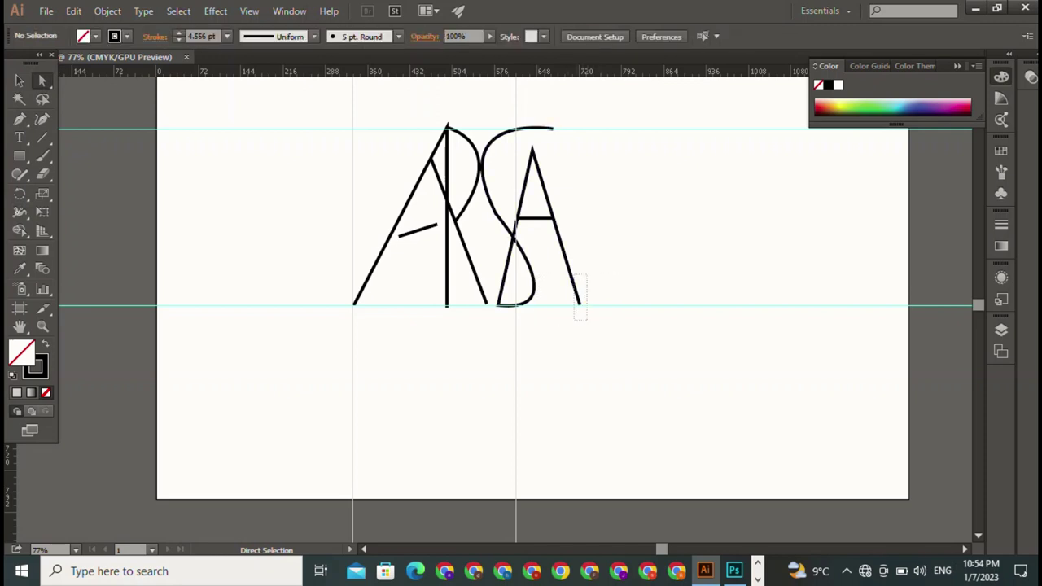
left_click(580, 303)
left_click(580, 303)
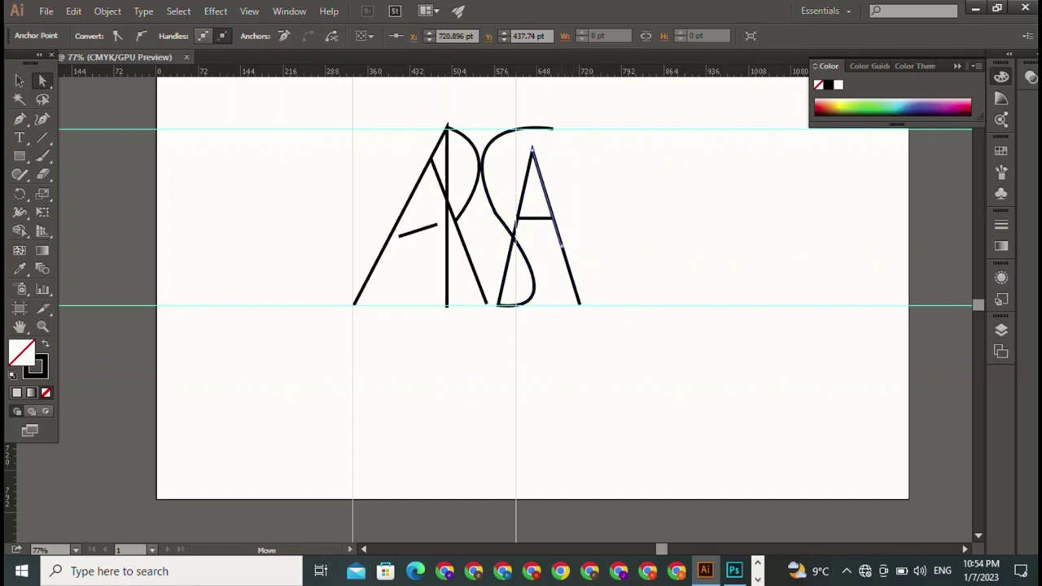
key("Delete")
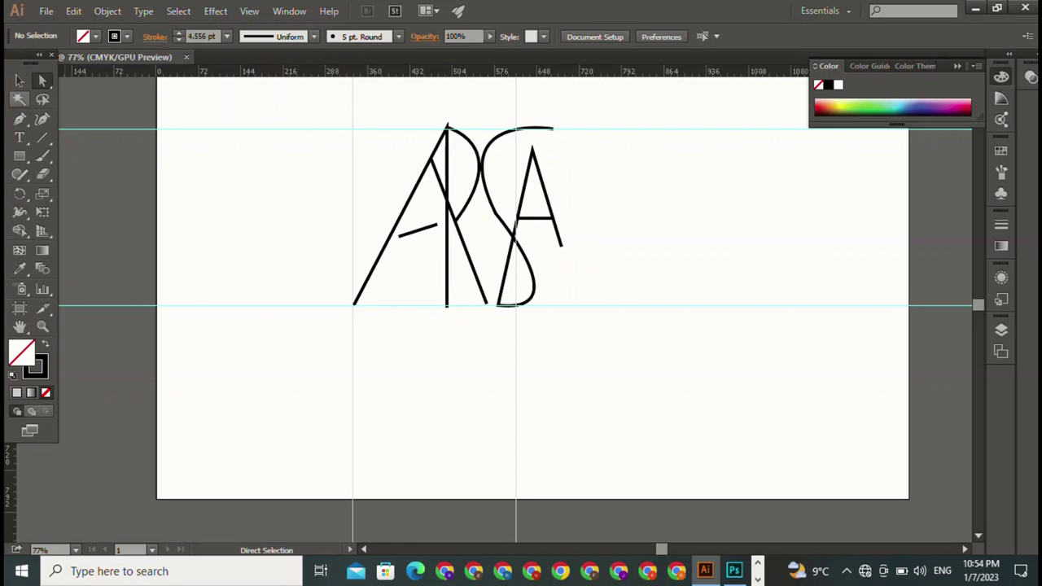
Step: Extend the A's cut leg up to a second peak and down to the lower guide
key("p")
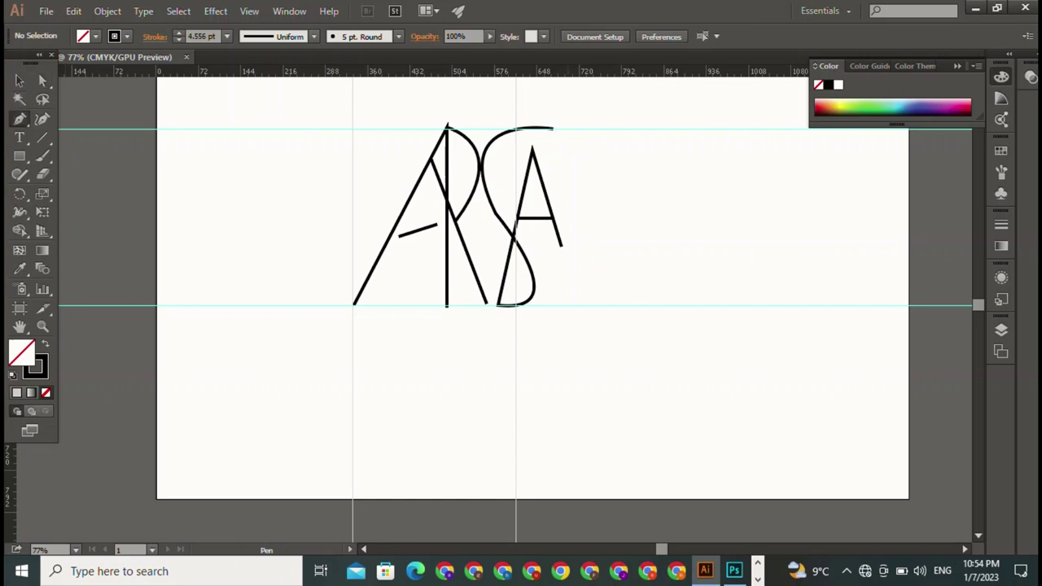
left_click(560, 245)
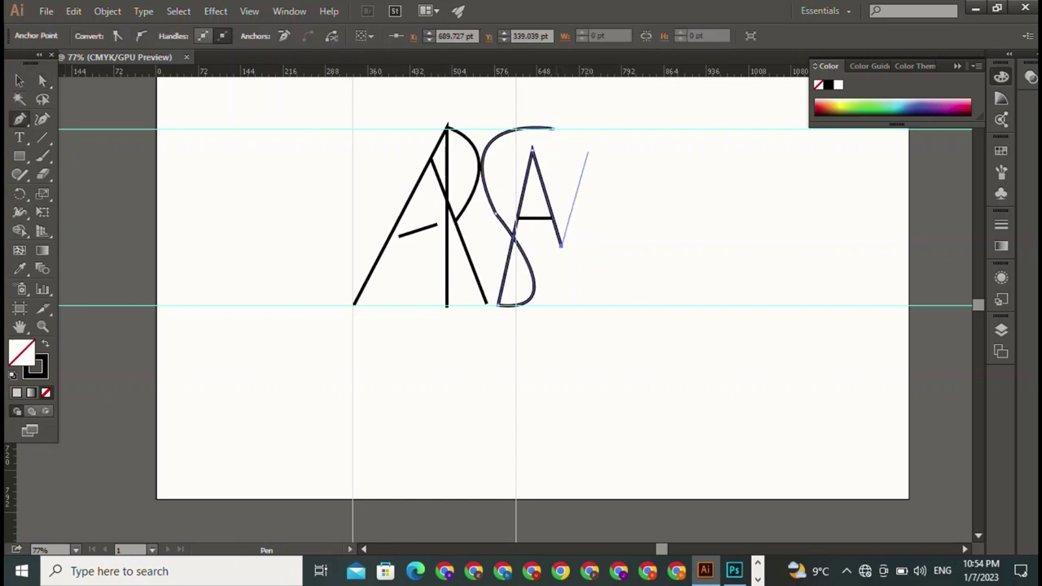
left_click(588, 150)
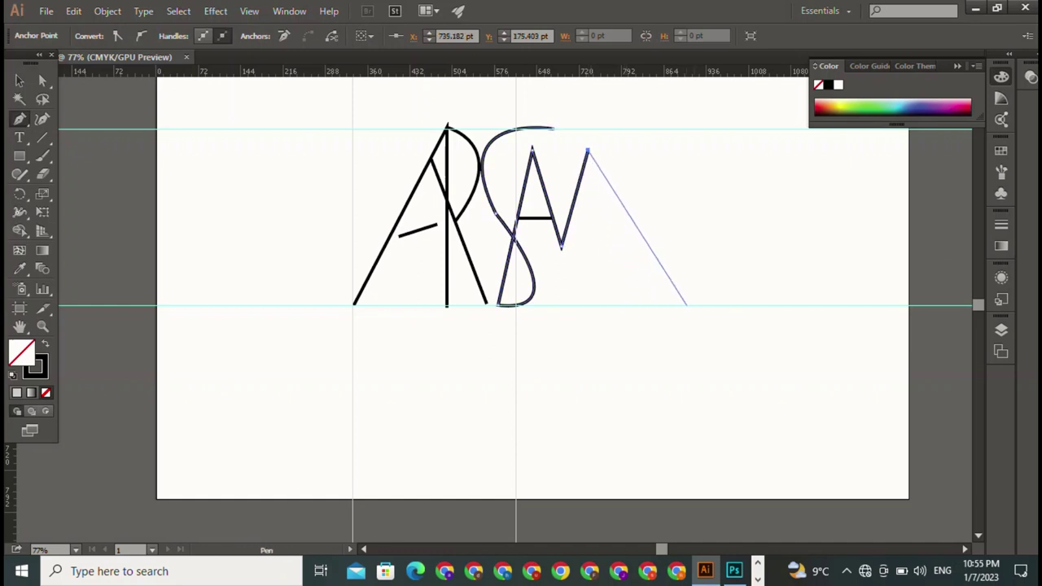
left_click(675, 304)
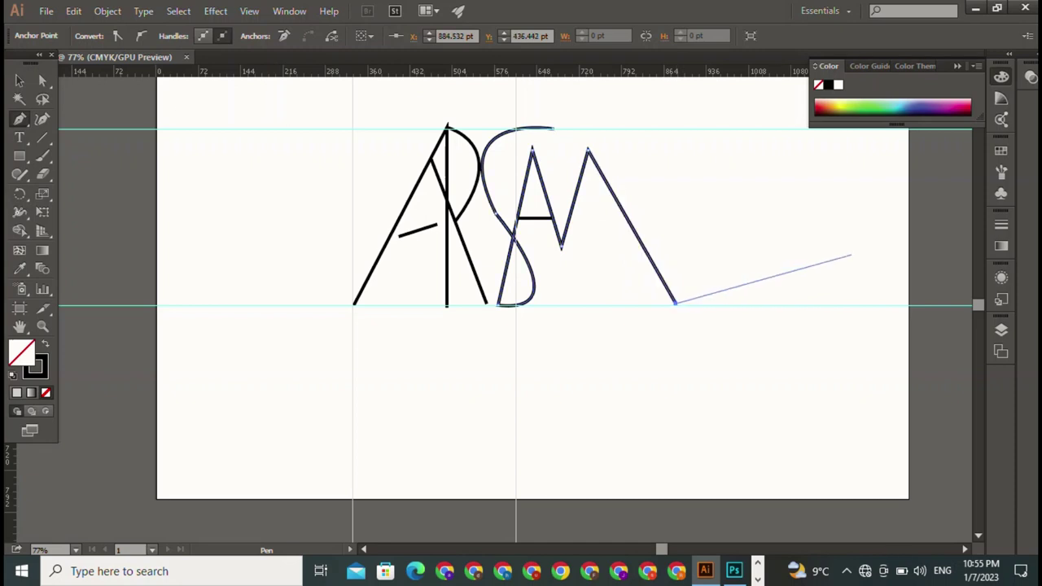
Step: Undo the stray curved tail and finish the M path, leaving nothing selected
mouse_move(851, 255)
left_mouse_down()
mouse_move(905, 288)
mouse_move(933, 279)
left_mouse_up()
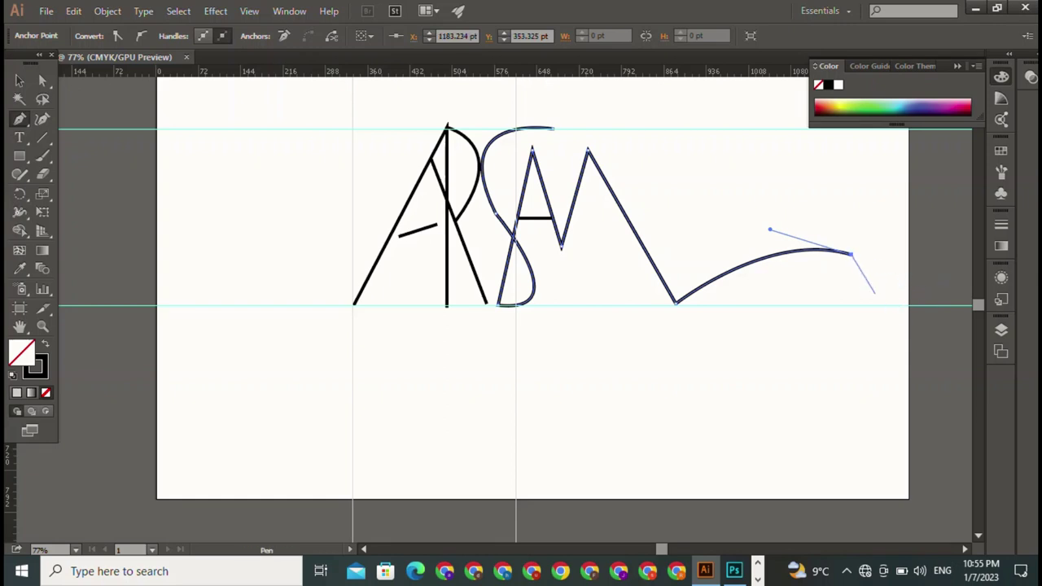
left_click_drag(920, 305, 959, 293)
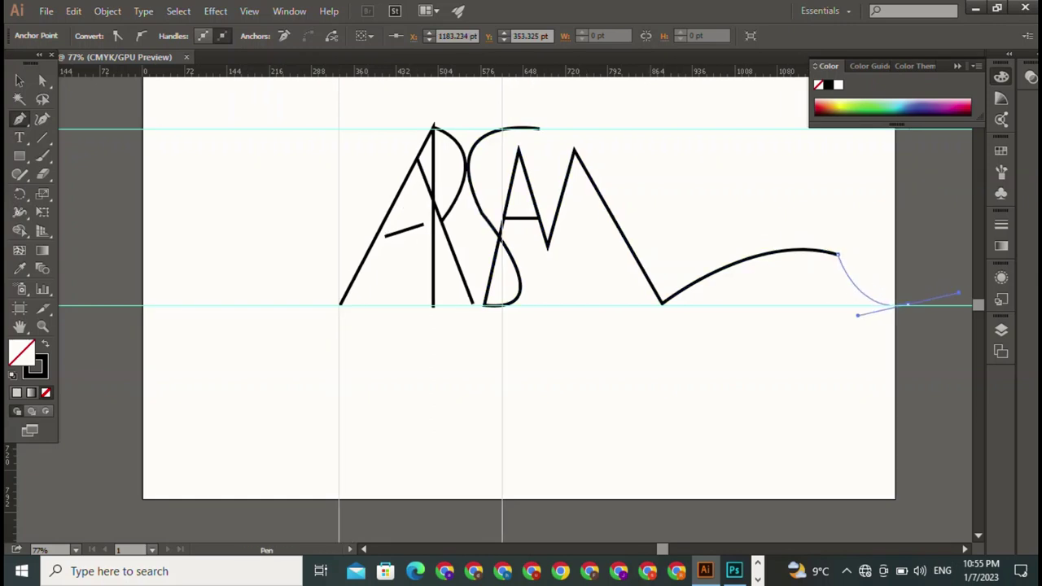
key("ctrl+z")
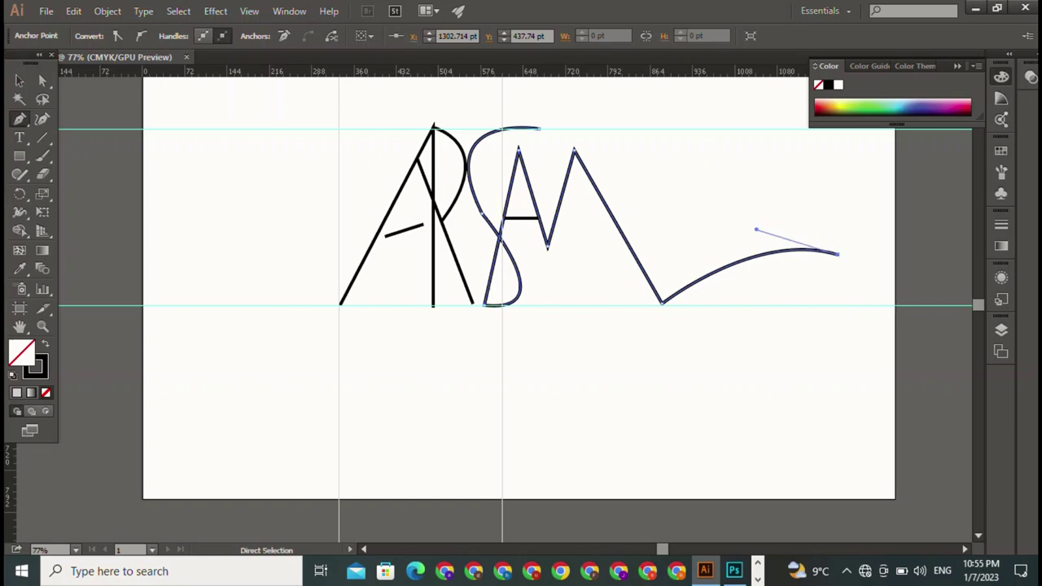
key("ctrl+z")
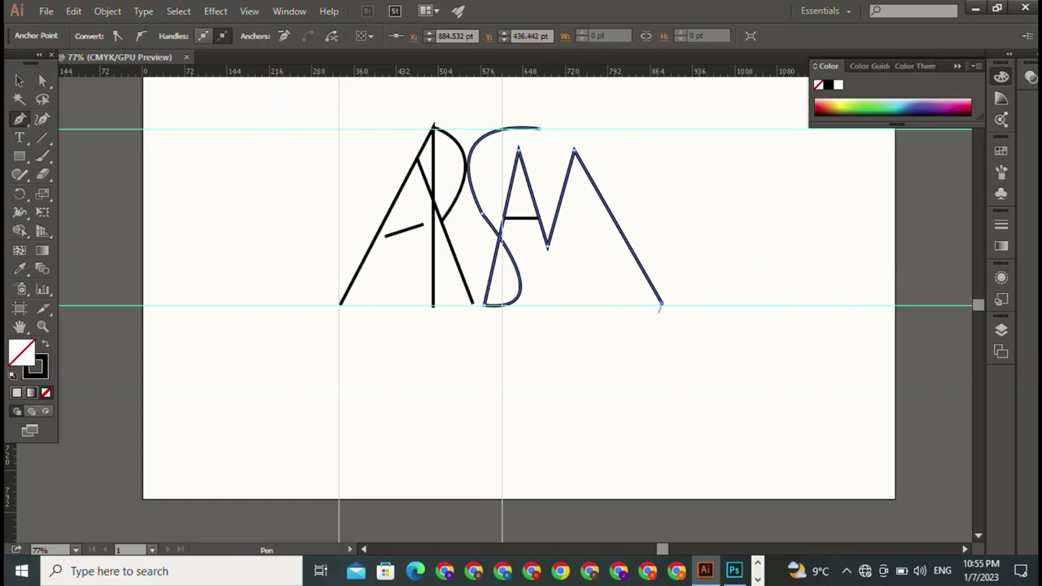
key("v")
key("ctrl+shift+a")
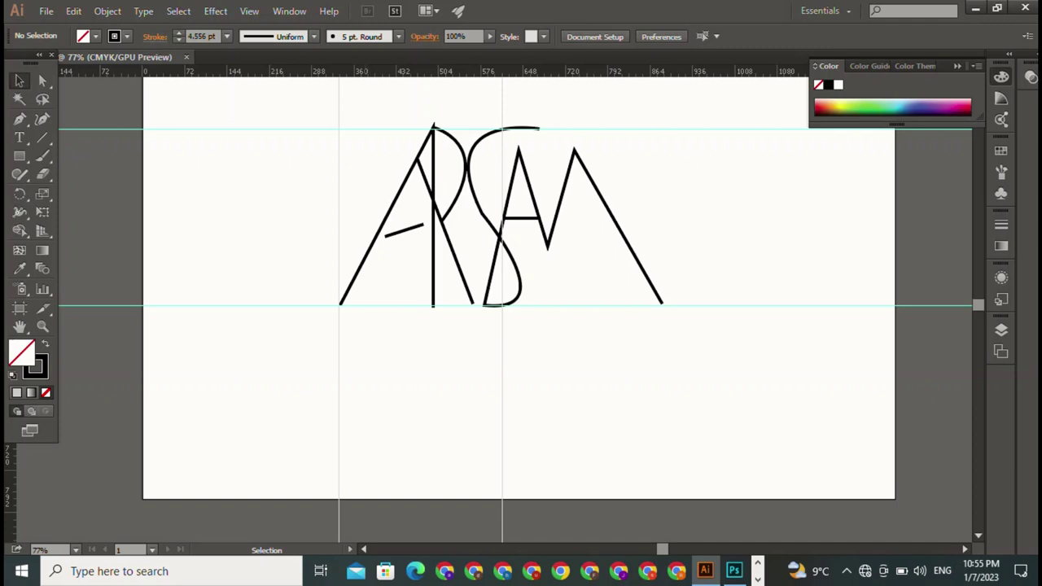
left_click_drag(363, 118, 686, 361)
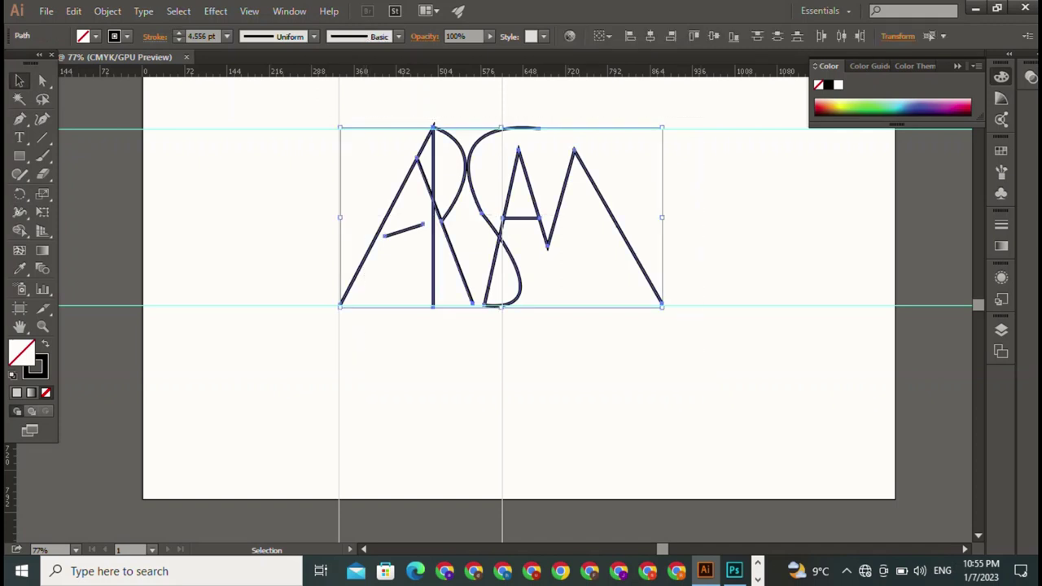
key("ctrl+shift+a")
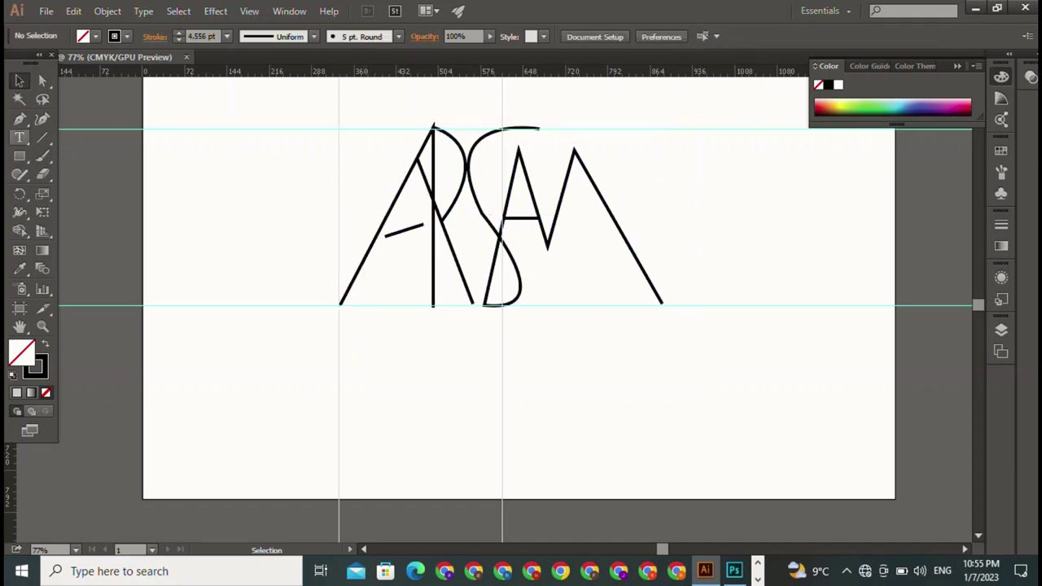
left_click(19, 119)
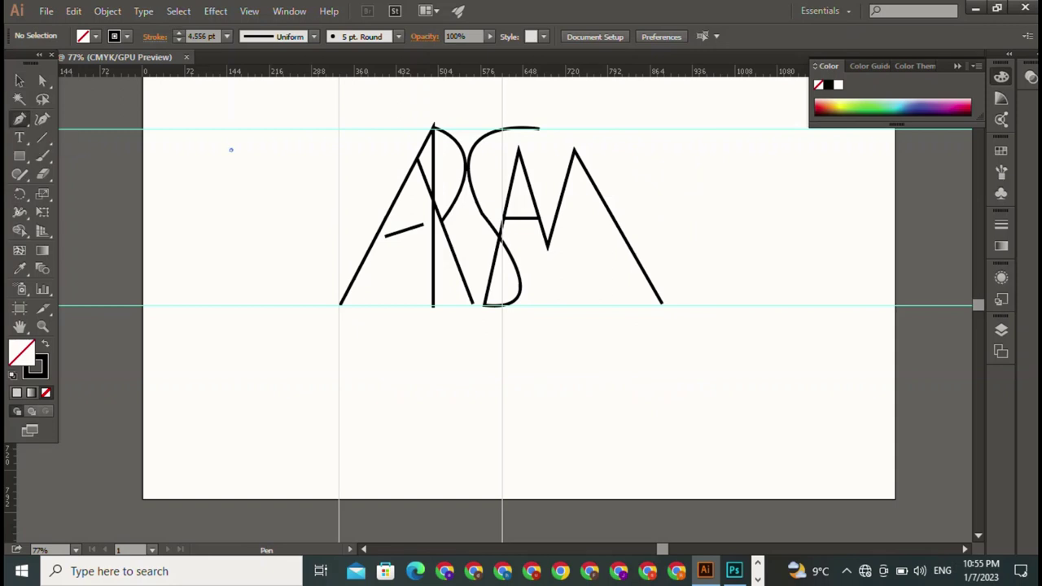
left_click(231, 149)
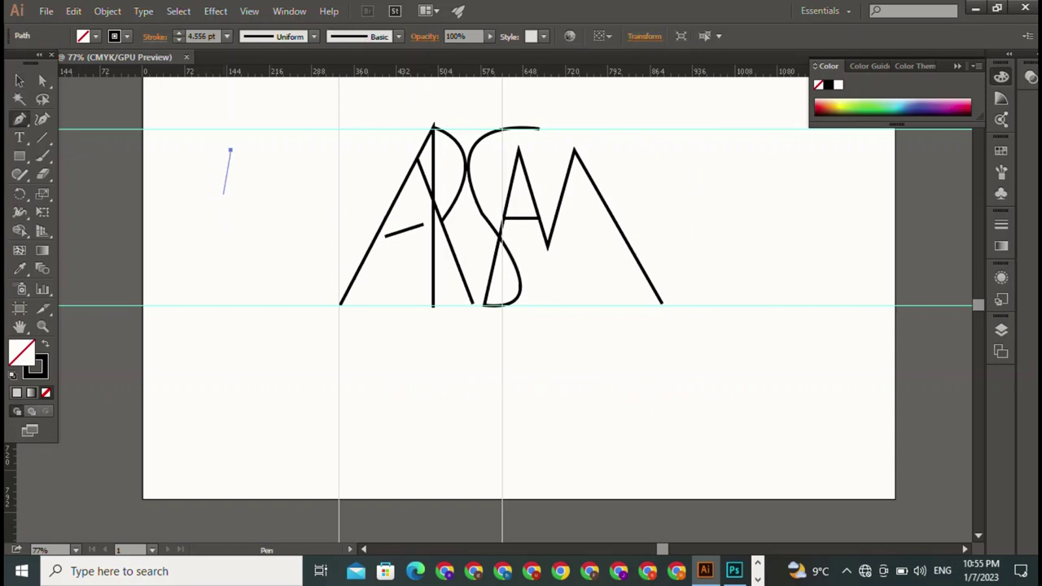
left_click_drag(225, 196, 270, 279)
mouse_move(270, 280)
left_mouse_down()
mouse_move(228, 272)
mouse_move(298, 262)
mouse_move(284, 291)
mouse_move(323, 286)
left_mouse_up()
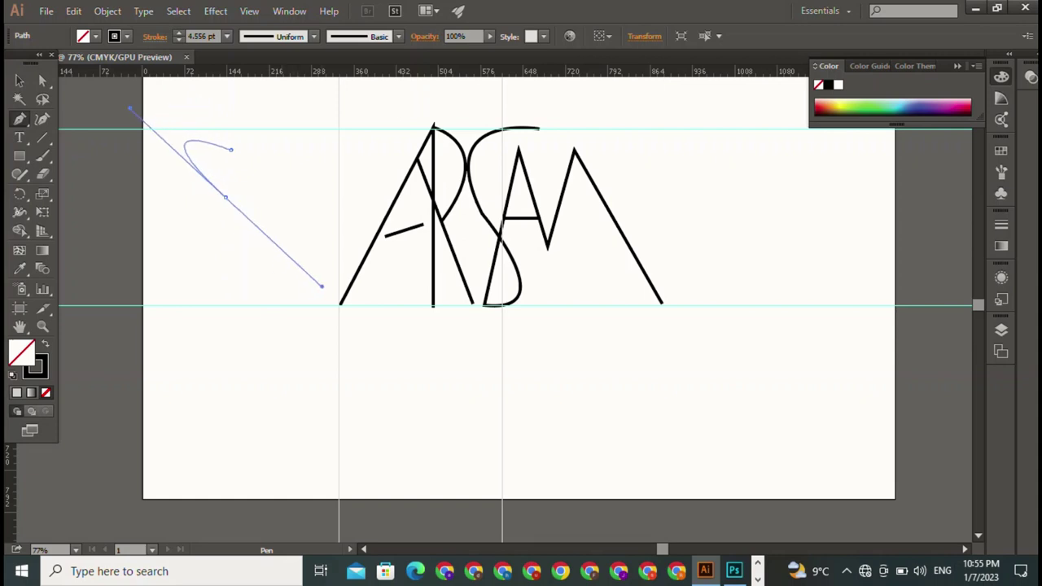
key("ctrl")
key("ctrl+z")
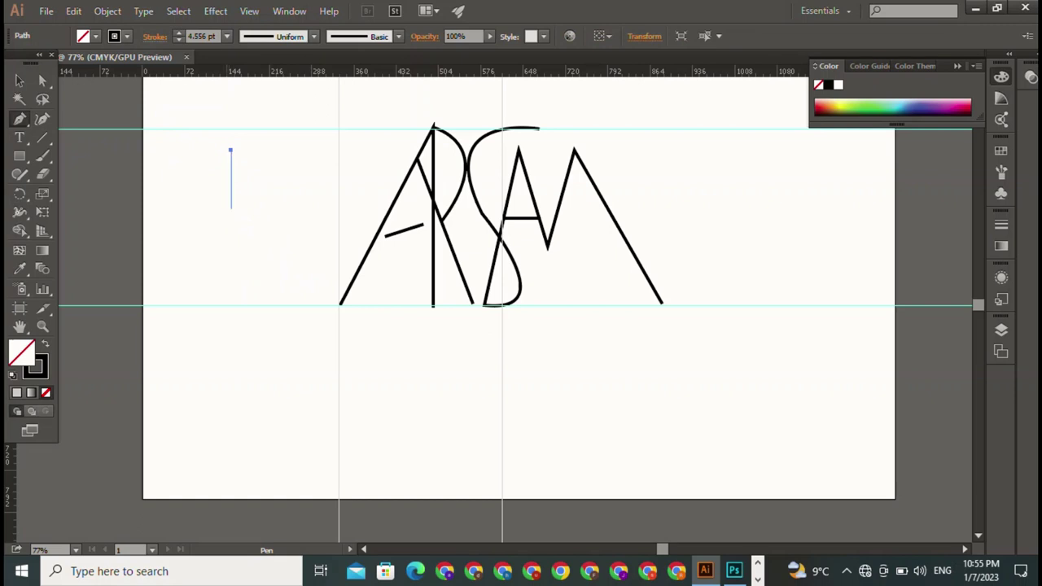
left_click(230, 208)
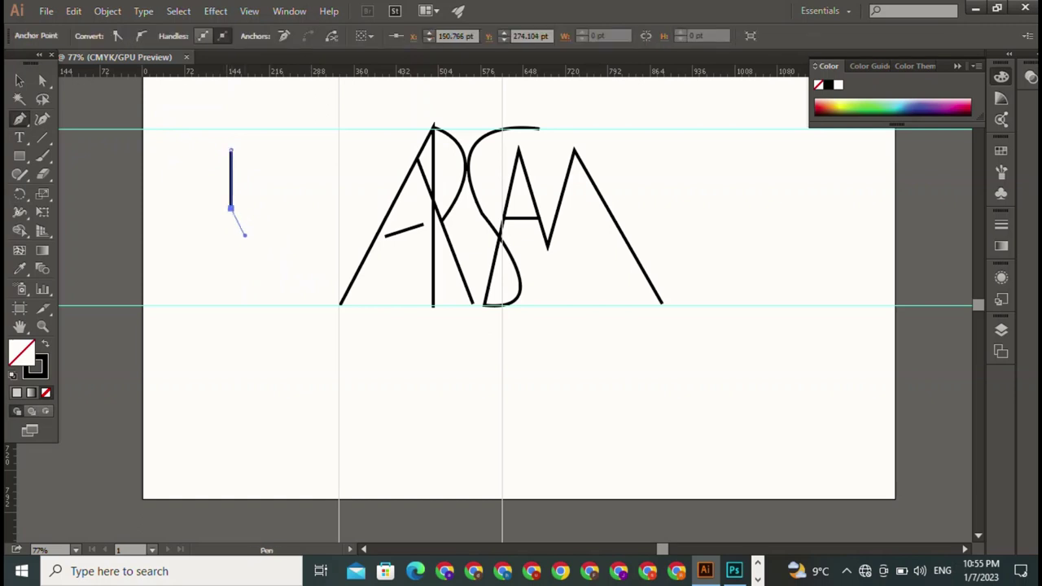
key("ctrl+z")
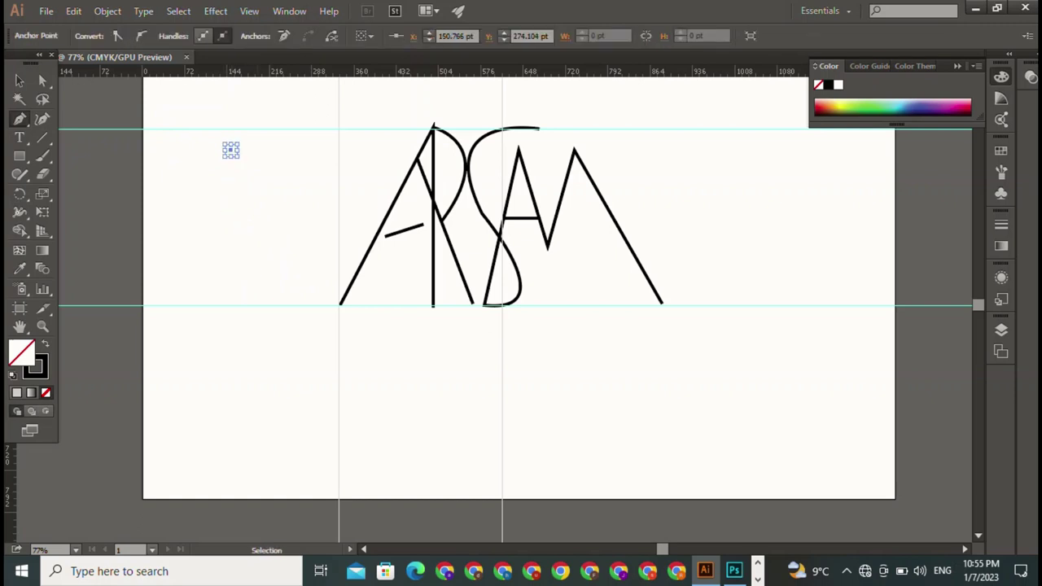